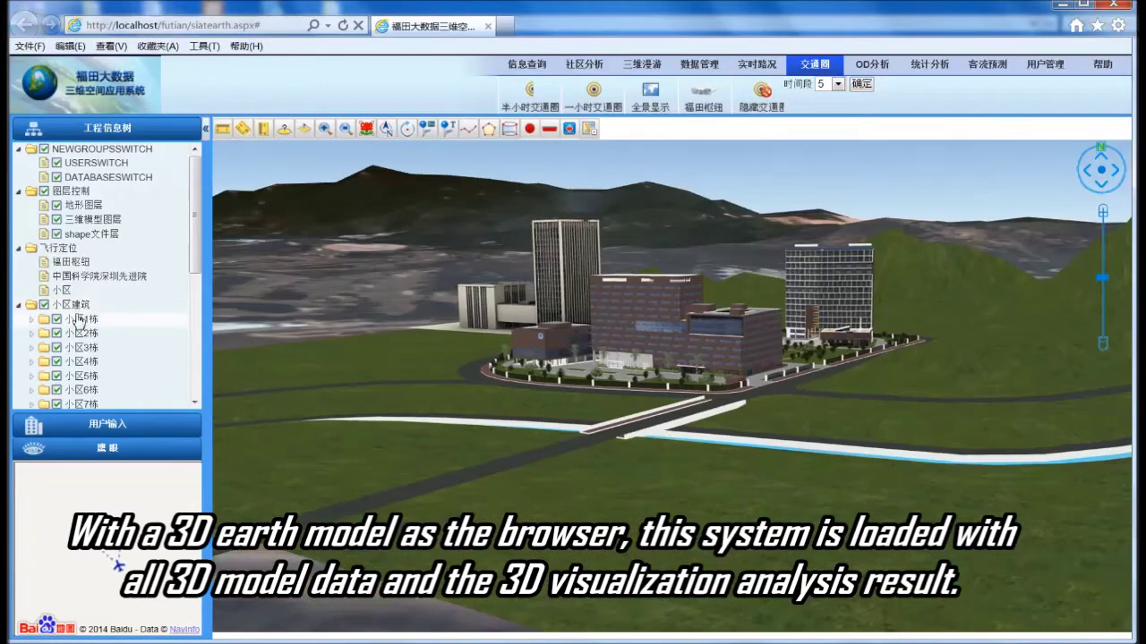
- Fly the view to community building 1 (小区1栋) and pan across the neighbouring blocks
click(79, 319)
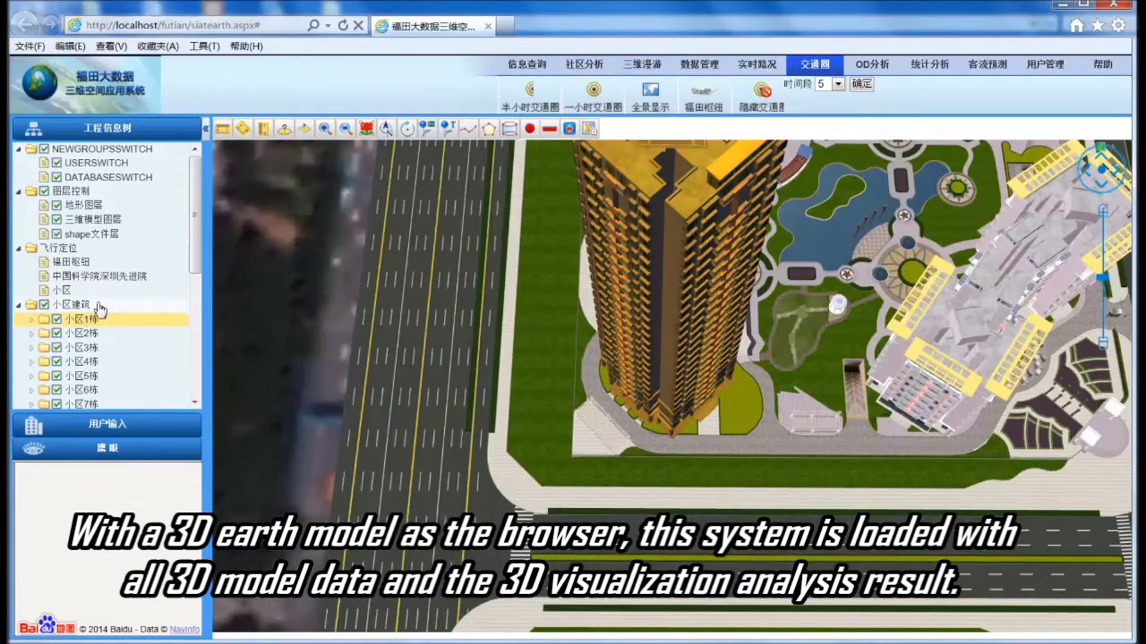
drag(734, 415, 565, 413)
scroll(698, 465, down, 5)
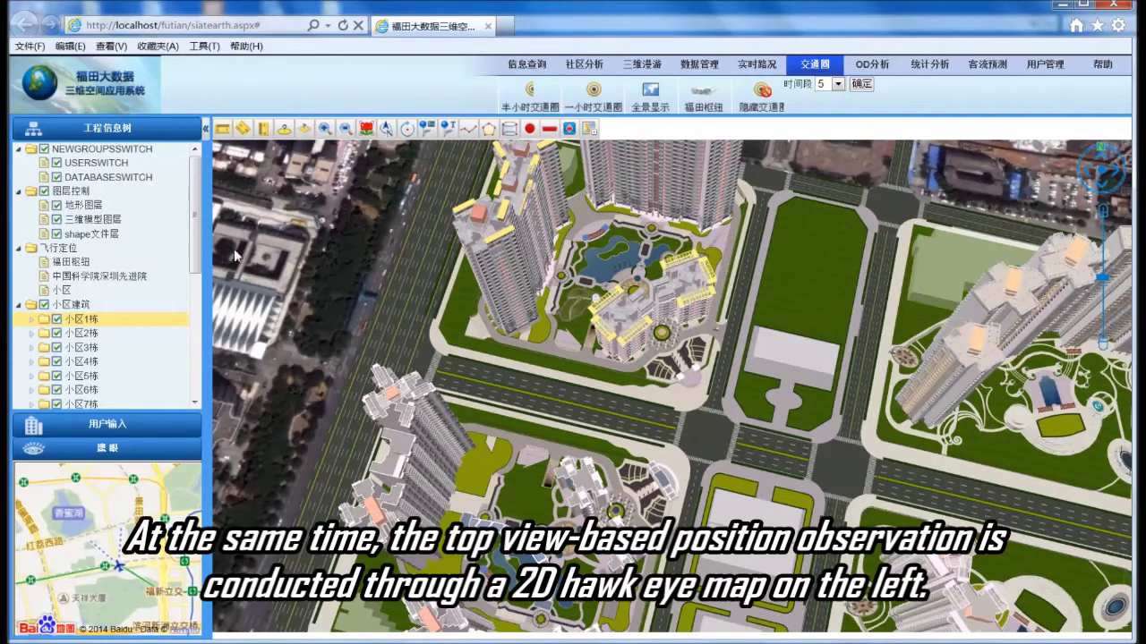
scroll(195, 260, down, 1)
drag(196, 259, 192, 310)
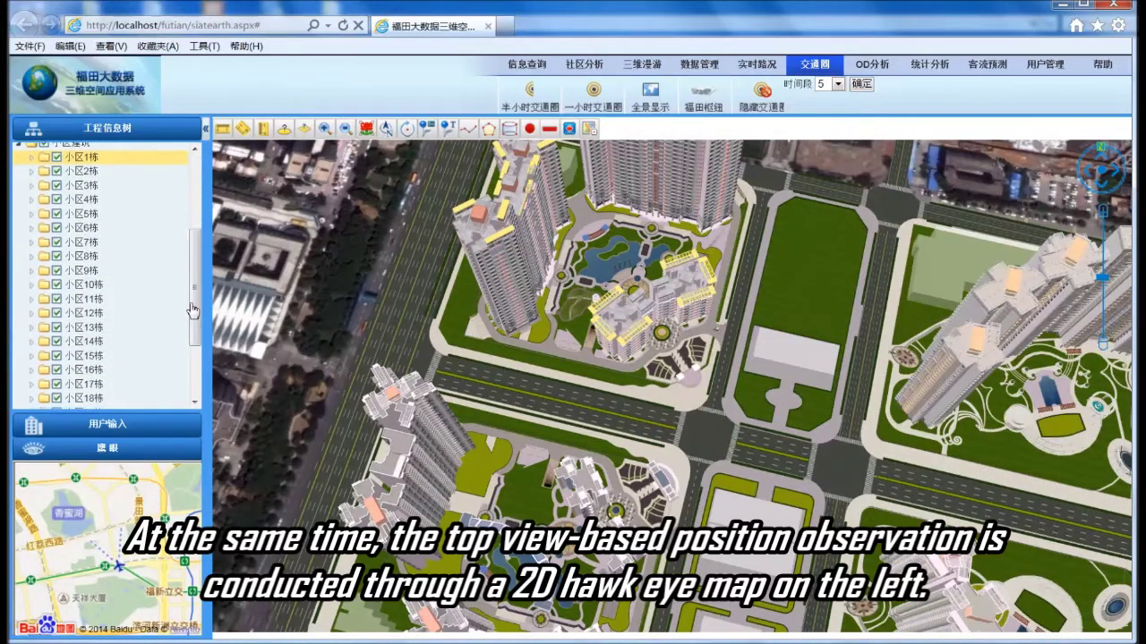
- Fly to community building 7 (小区7栋) with its rooms listed, and show the 信息查询 tools
click(32, 242)
click(81, 242)
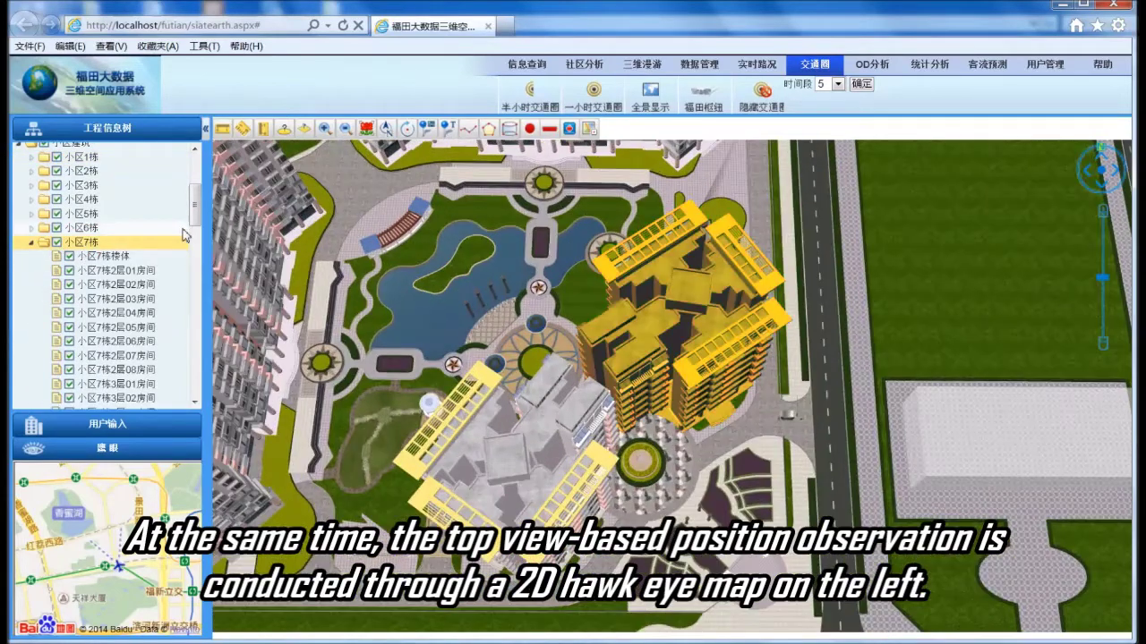
click(526, 64)
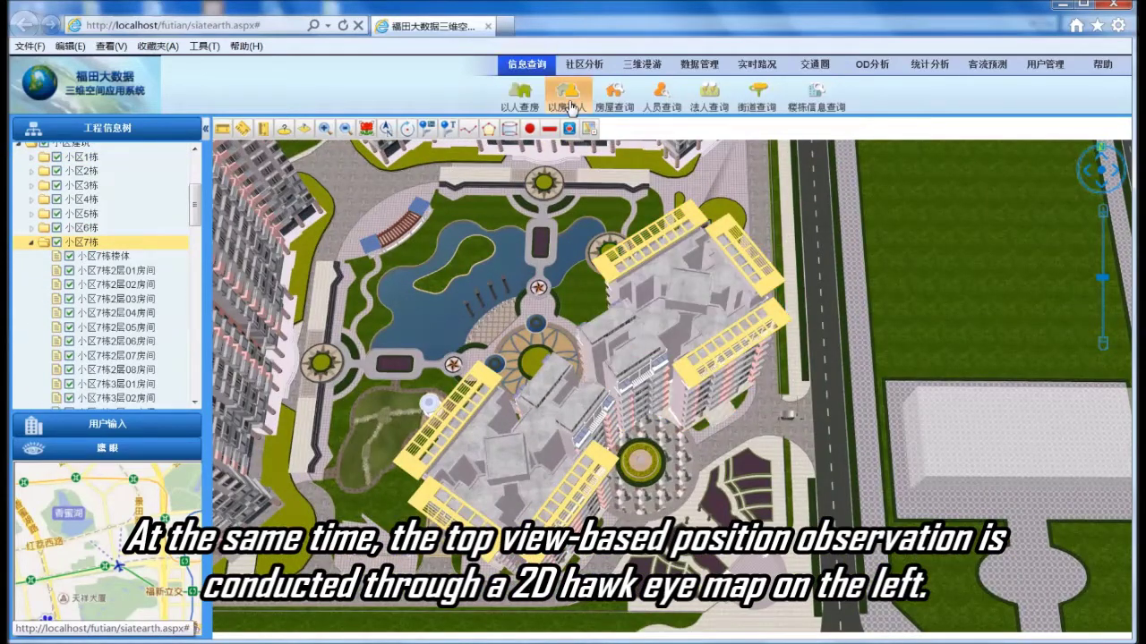
- Look up building 7's owner details with 以房查人, then close them
click(570, 105)
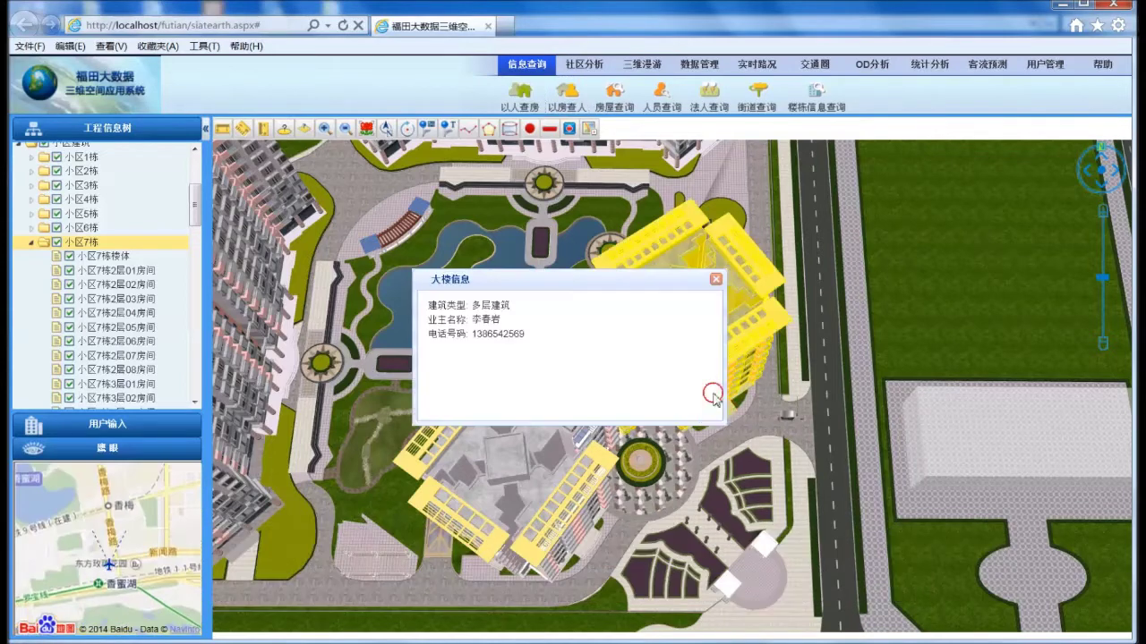
click(705, 336)
click(716, 280)
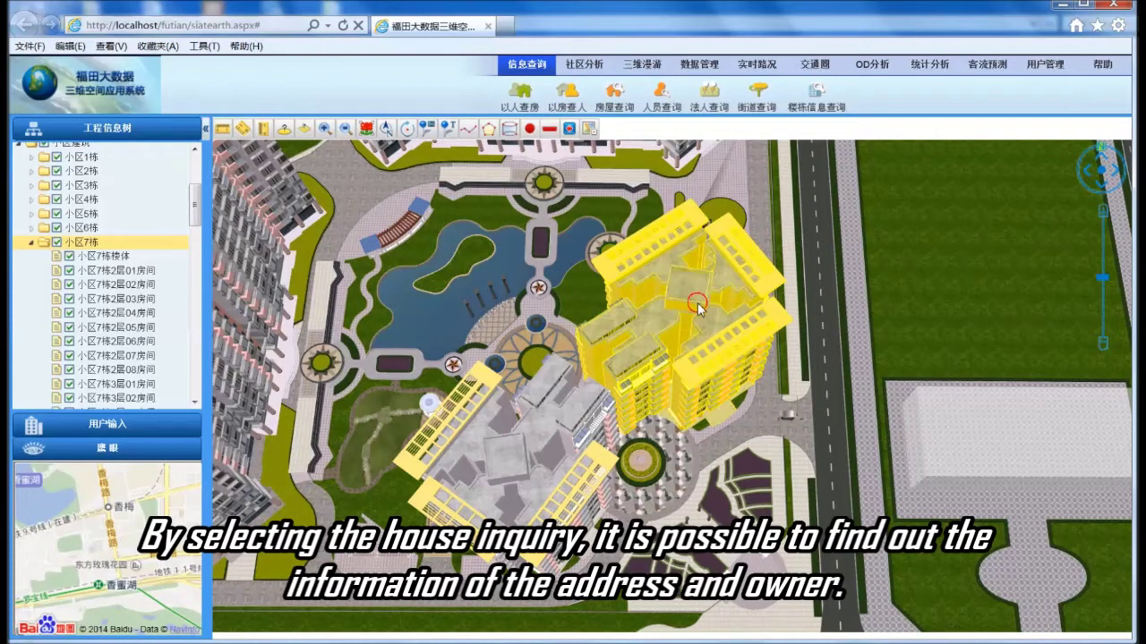
- Hide building 7's shell and rooms, leaving only room 02 on floor 2 visible
click(69, 256)
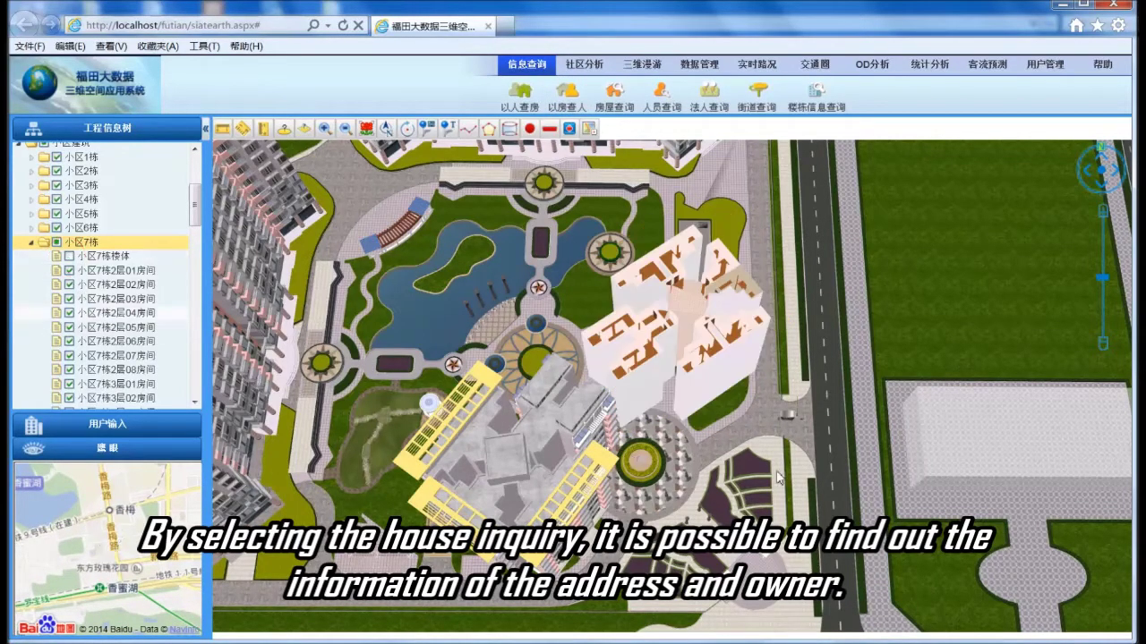
click(58, 244)
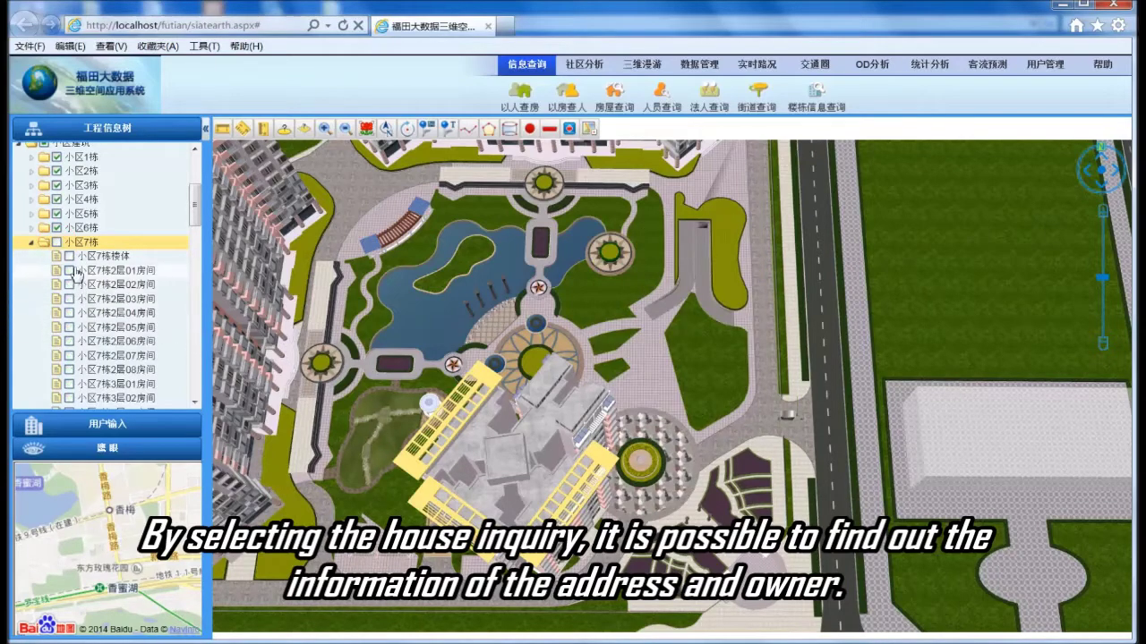
click(69, 285)
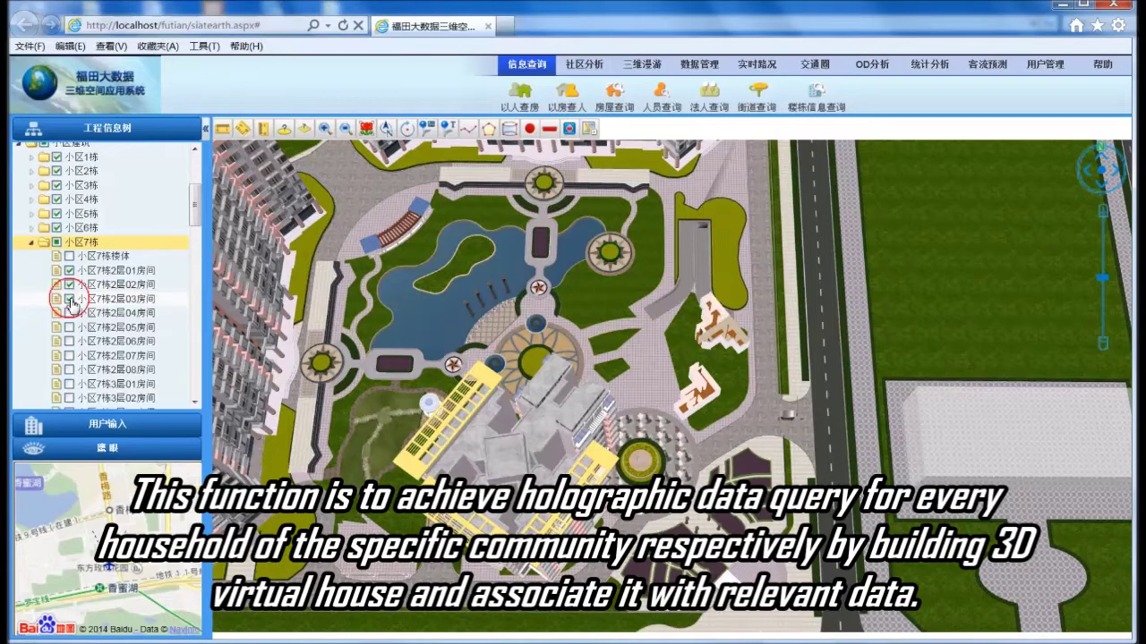
- Query the residents of two displayed rooms, then show all of building 7 and open 房屋查询
click(570, 99)
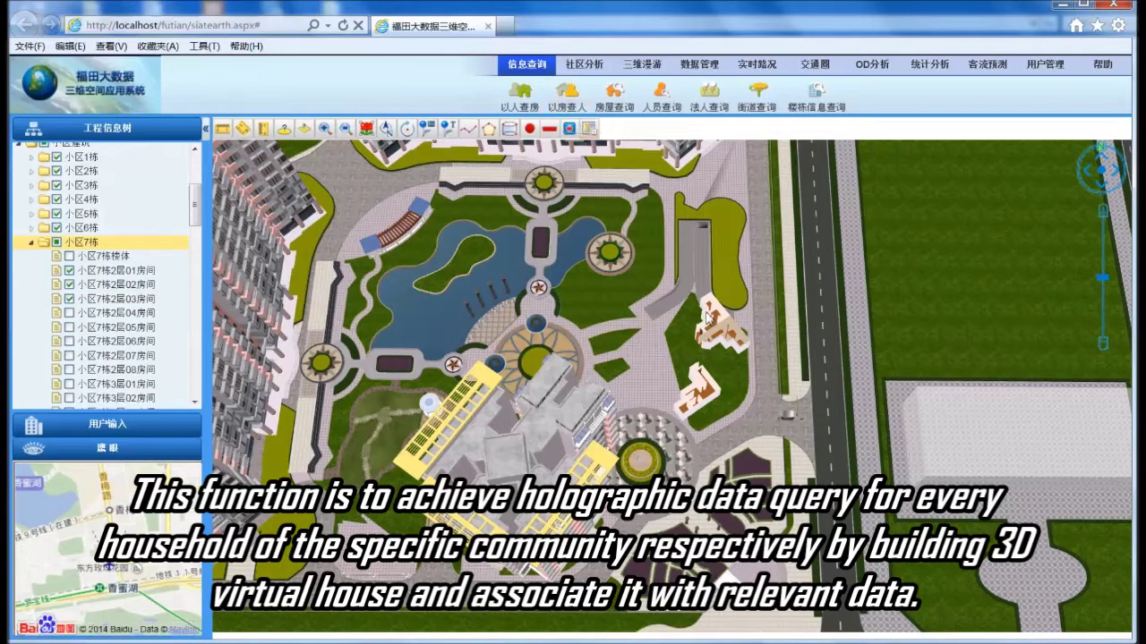
click(711, 324)
click(715, 280)
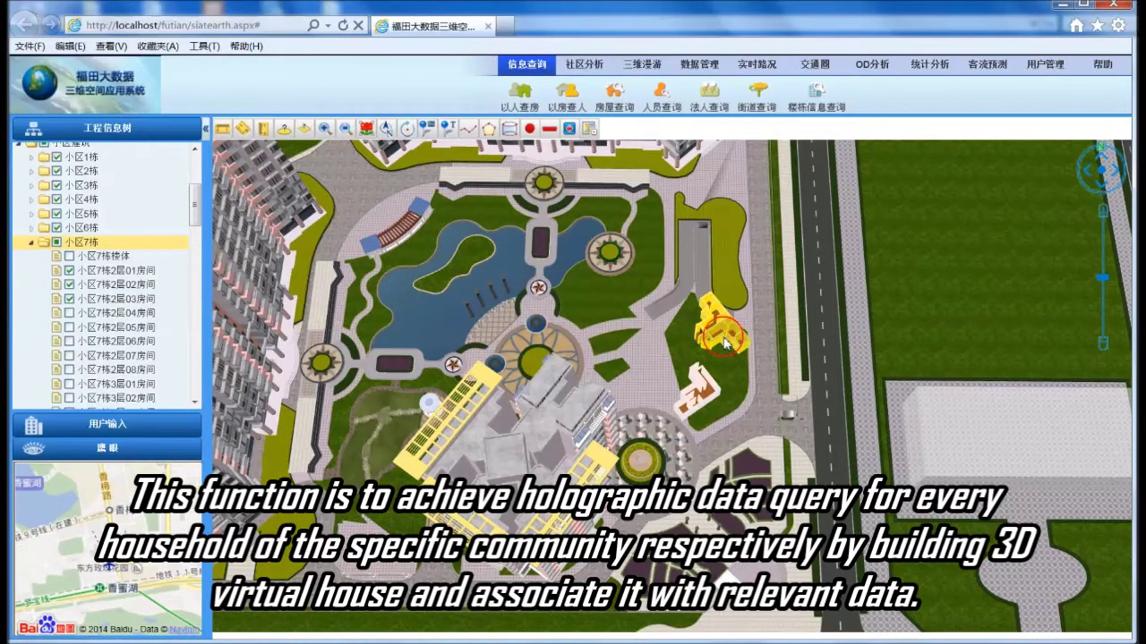
click(724, 338)
click(715, 280)
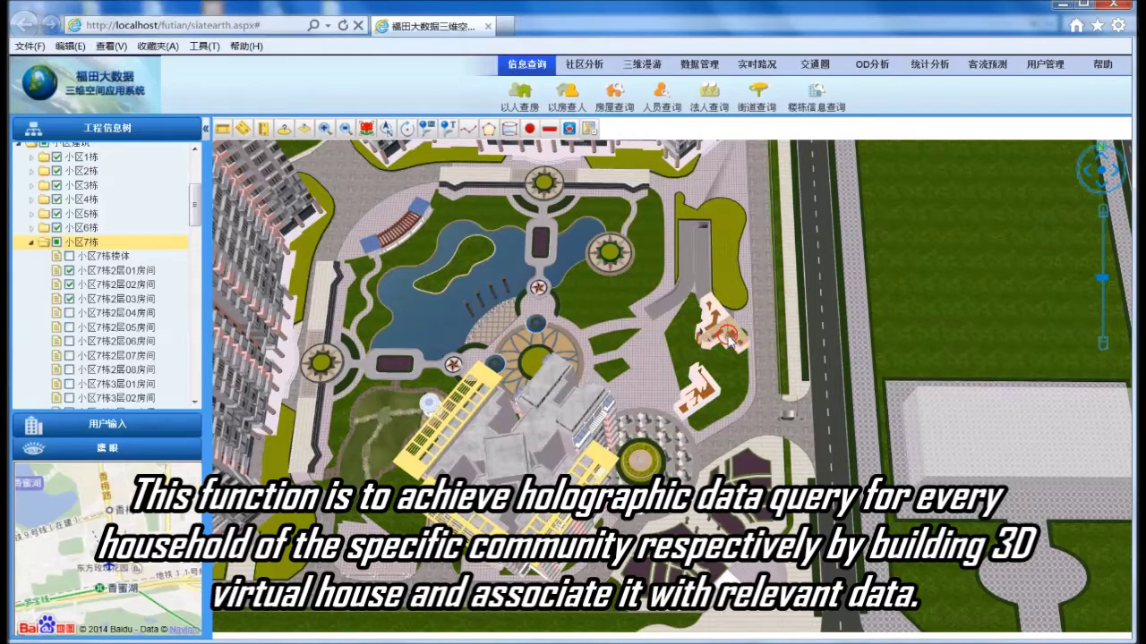
click(56, 243)
click(614, 105)
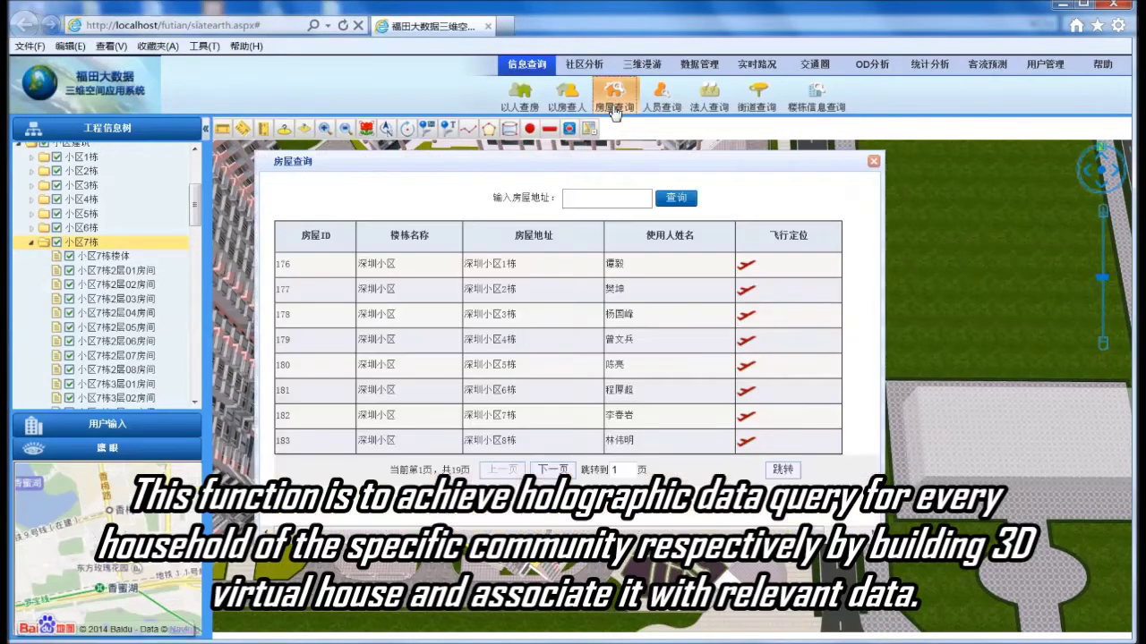
- Move the House Query table aside and fly to houses 180, 183, then 176
drag(757, 179, 574, 248)
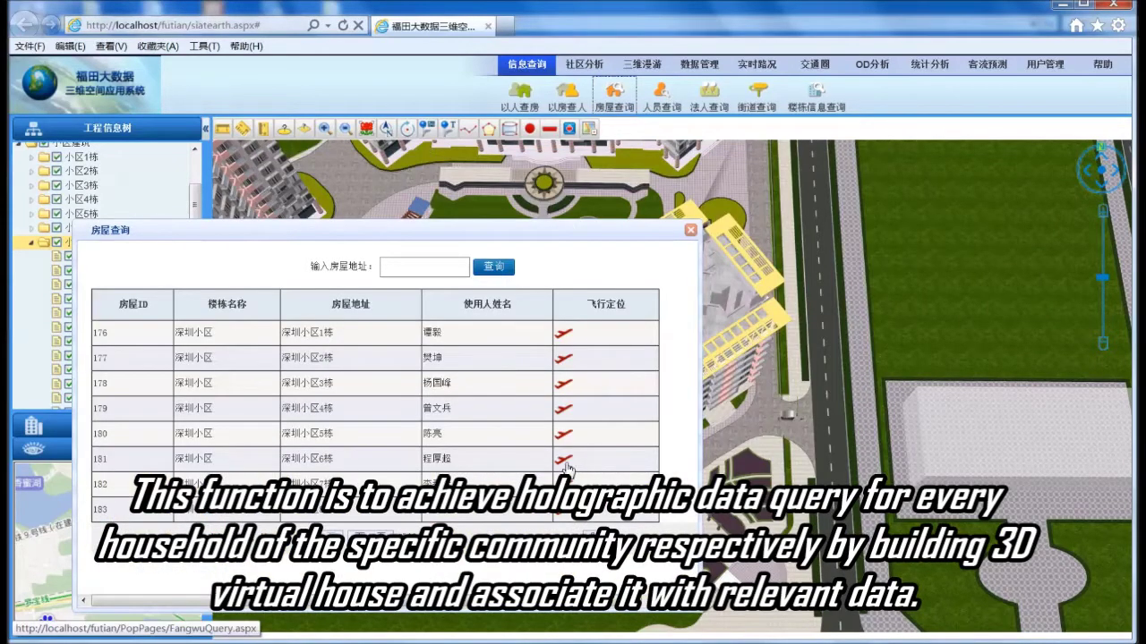
click(563, 432)
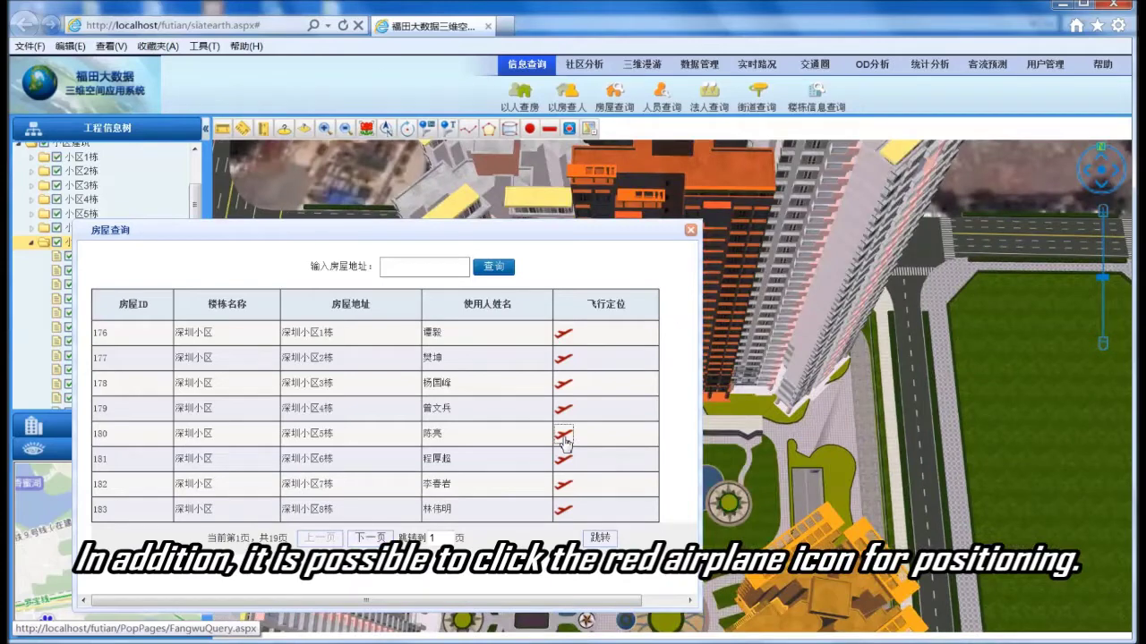
click(563, 510)
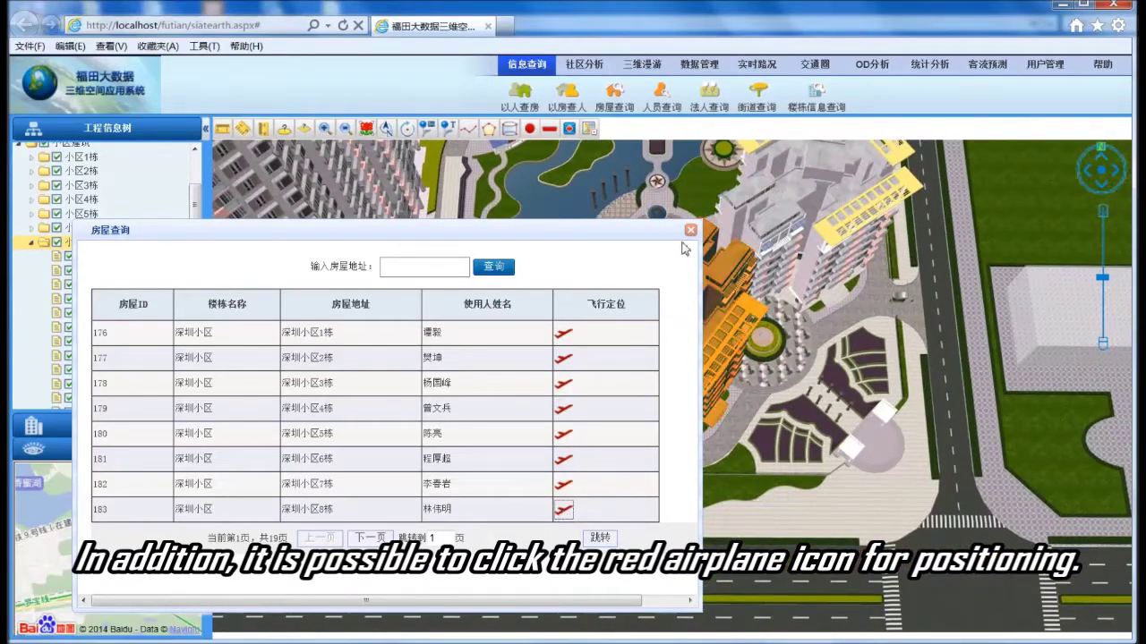
drag(577, 249, 515, 265)
click(503, 356)
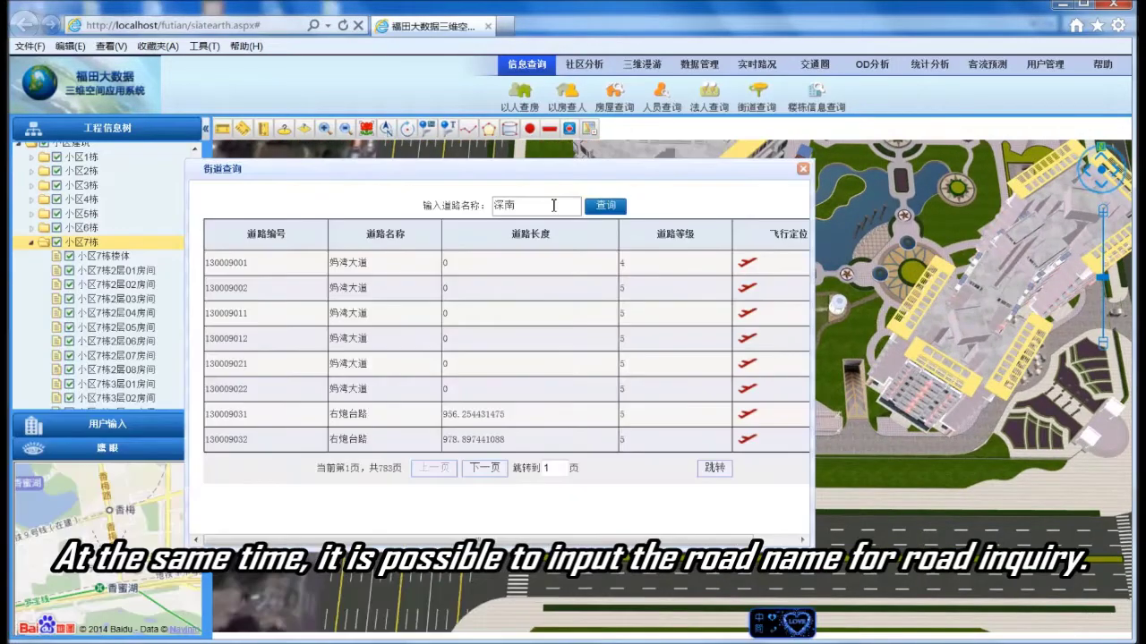
- Search streets for 深南 and fly to the first 深南大道 road segment
click(617, 207)
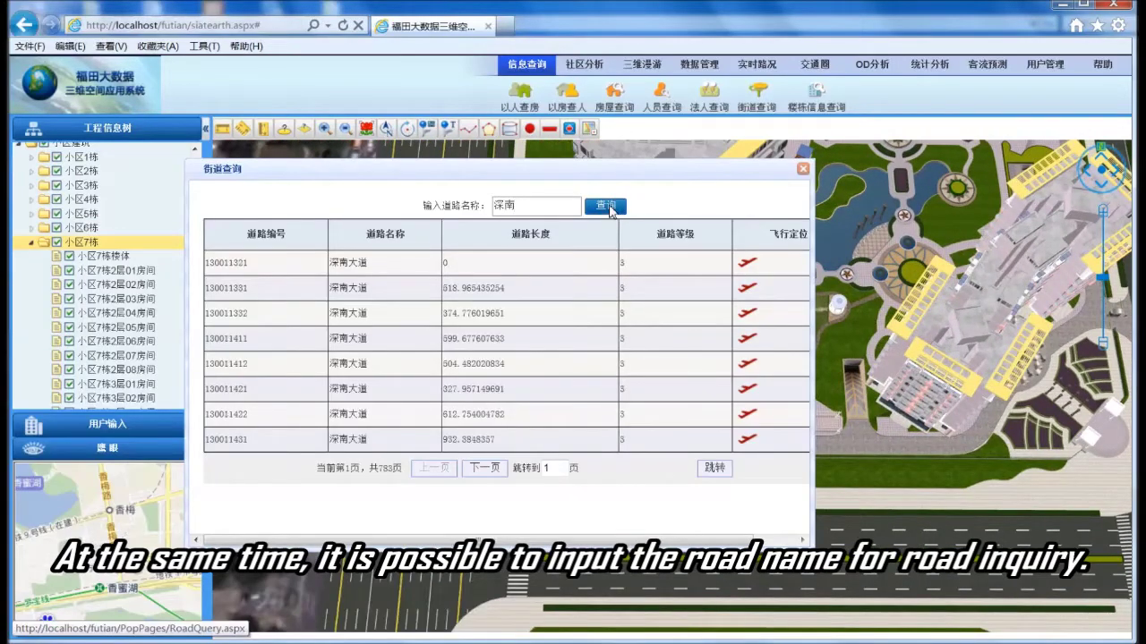
click(748, 265)
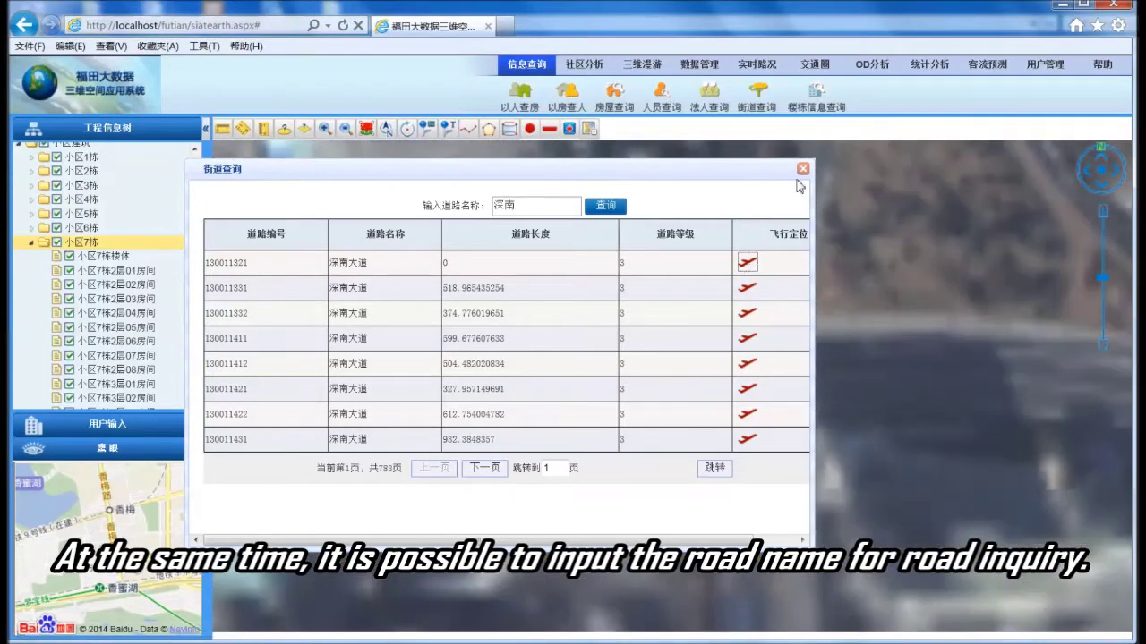
click(803, 169)
mouse_move(576, 385)
mouse_down()
mouse_move(883, 382)
mouse_move(473, 384)
mouse_move(565, 385)
mouse_up()
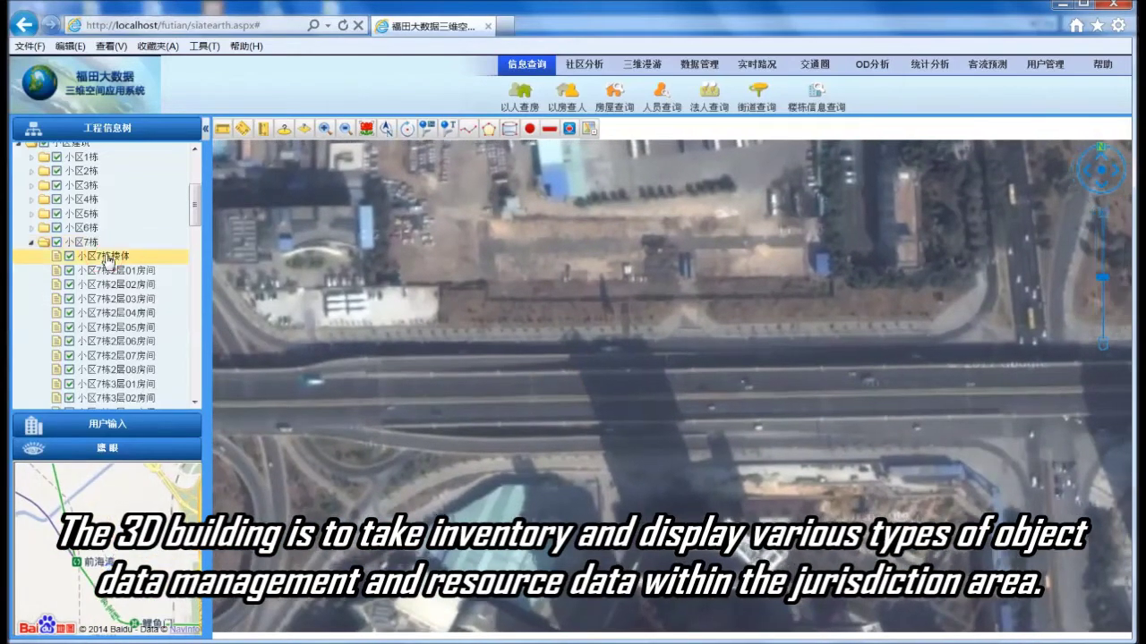
- Fly back to building 7's shell and briefly view the 楼栋信息查询 building inventory
click(106, 257)
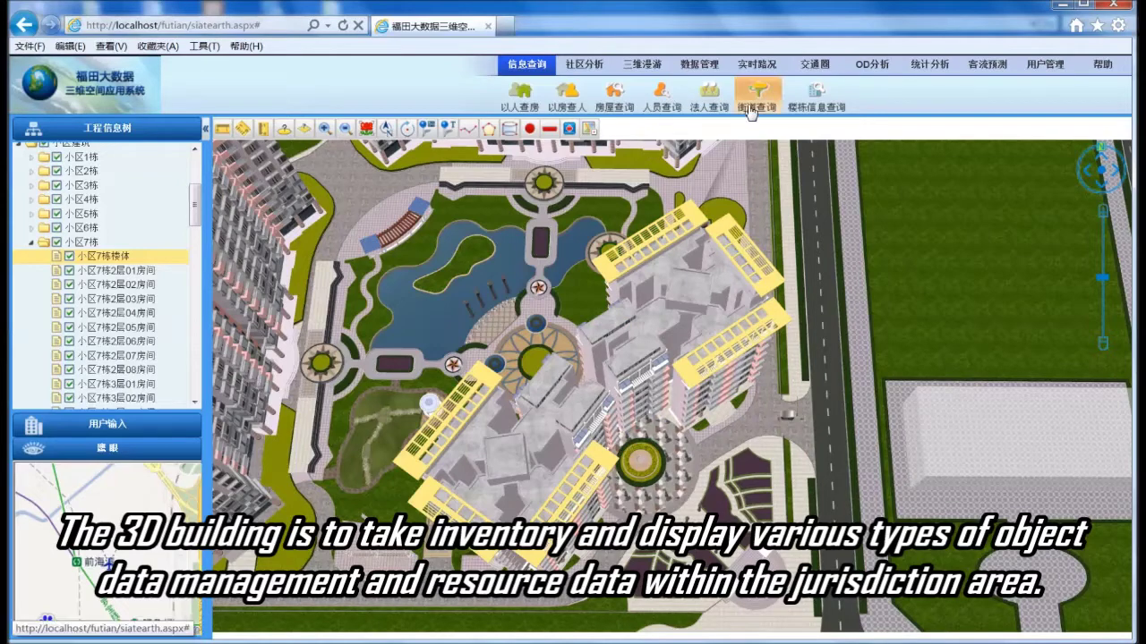
click(797, 106)
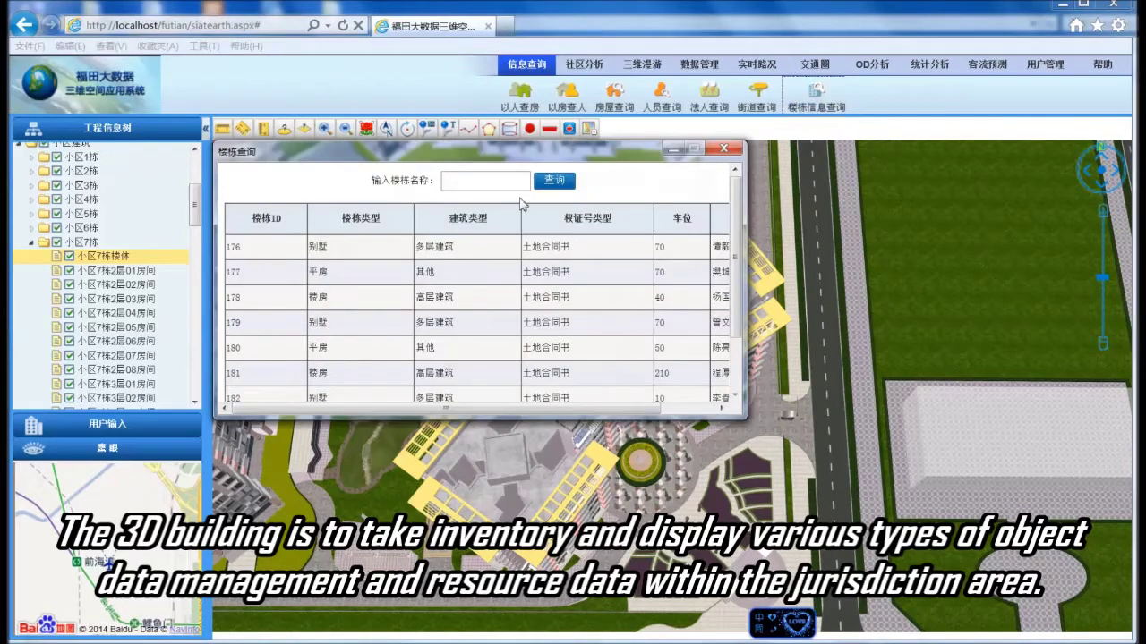
click(723, 147)
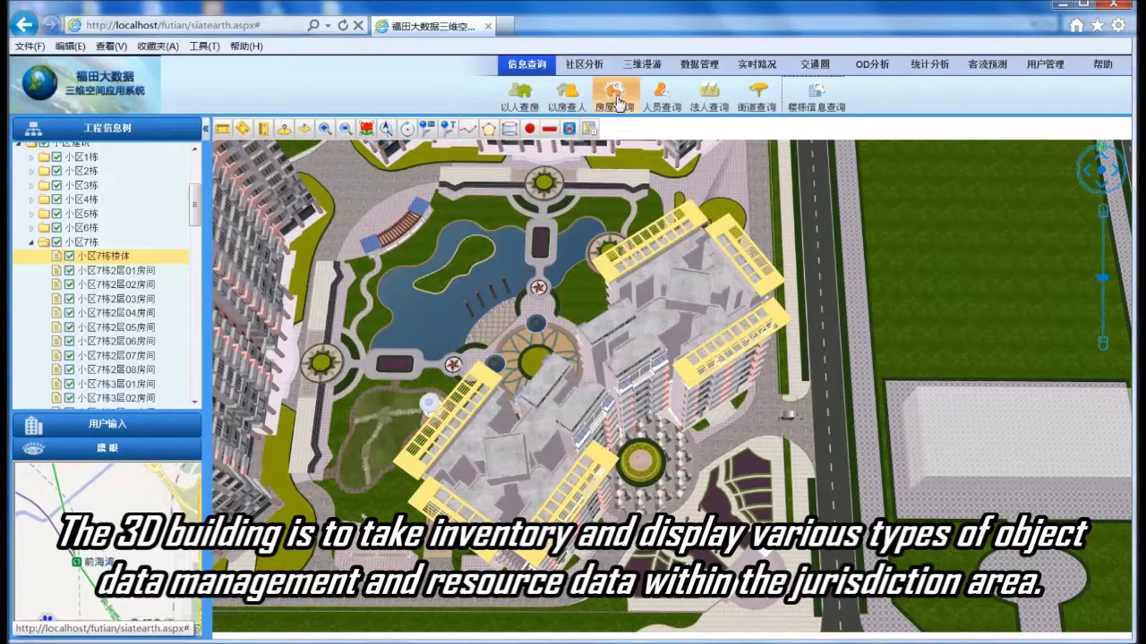
- Tilt the view into an automatic orbit of the community and open 社区性别构成 gender charts
click(583, 68)
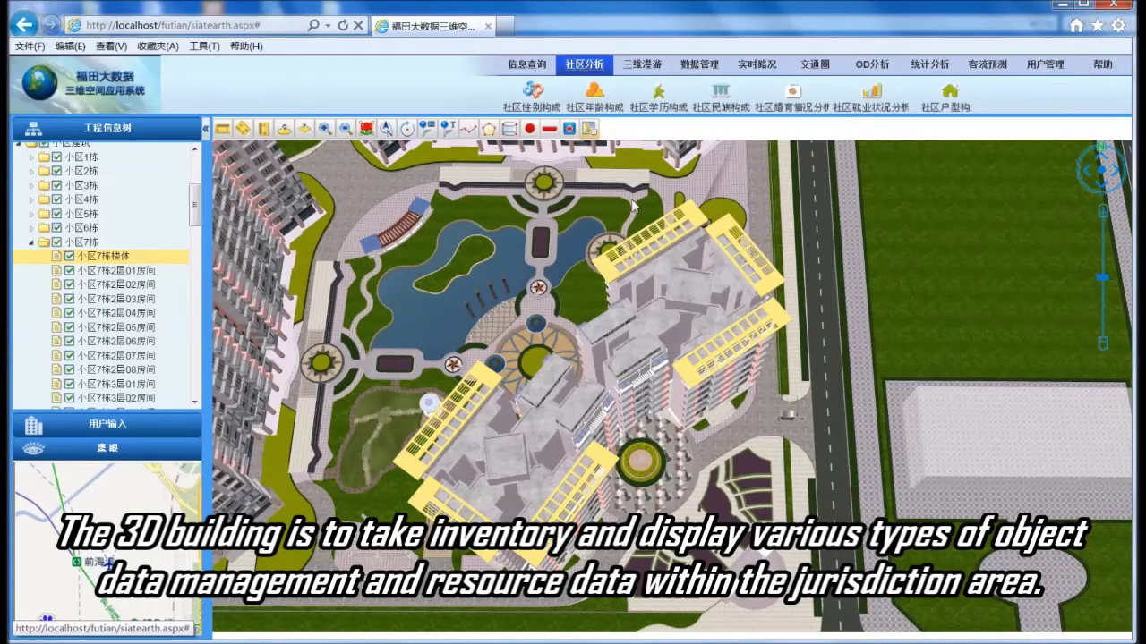
scroll(720, 364, down, 5)
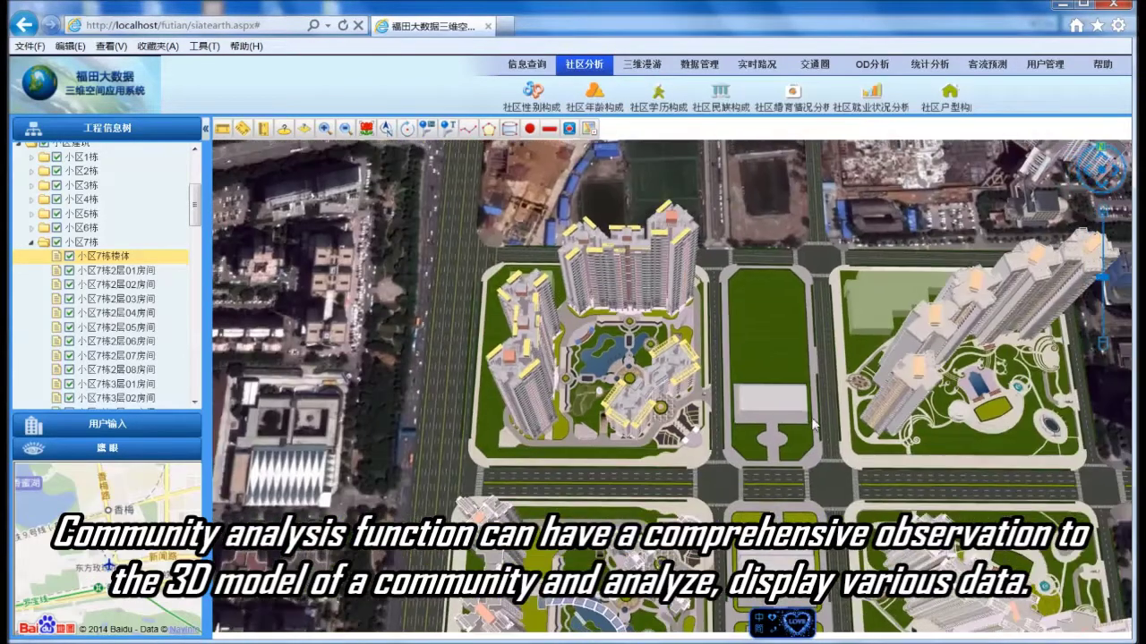
middle_drag(813, 424, 591, 401)
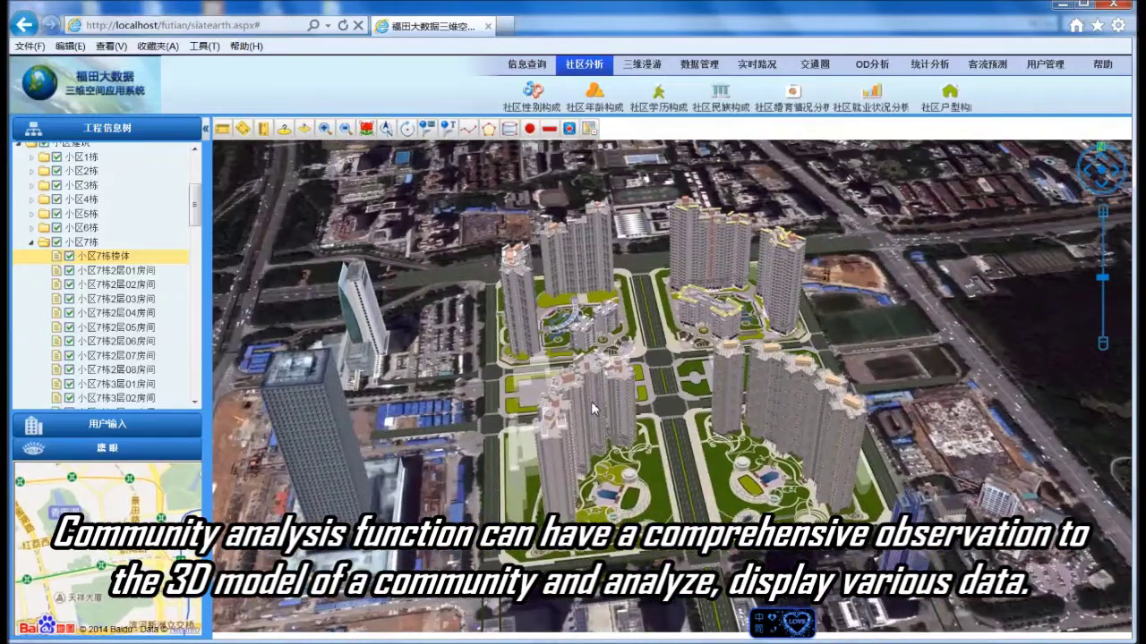
click(409, 132)
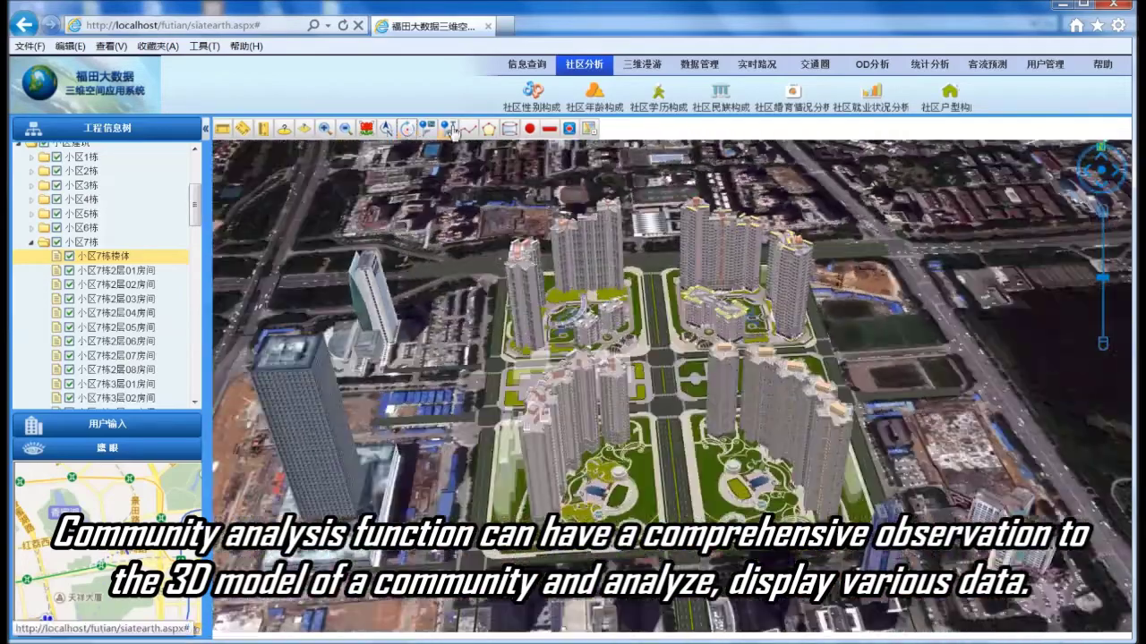
click(540, 97)
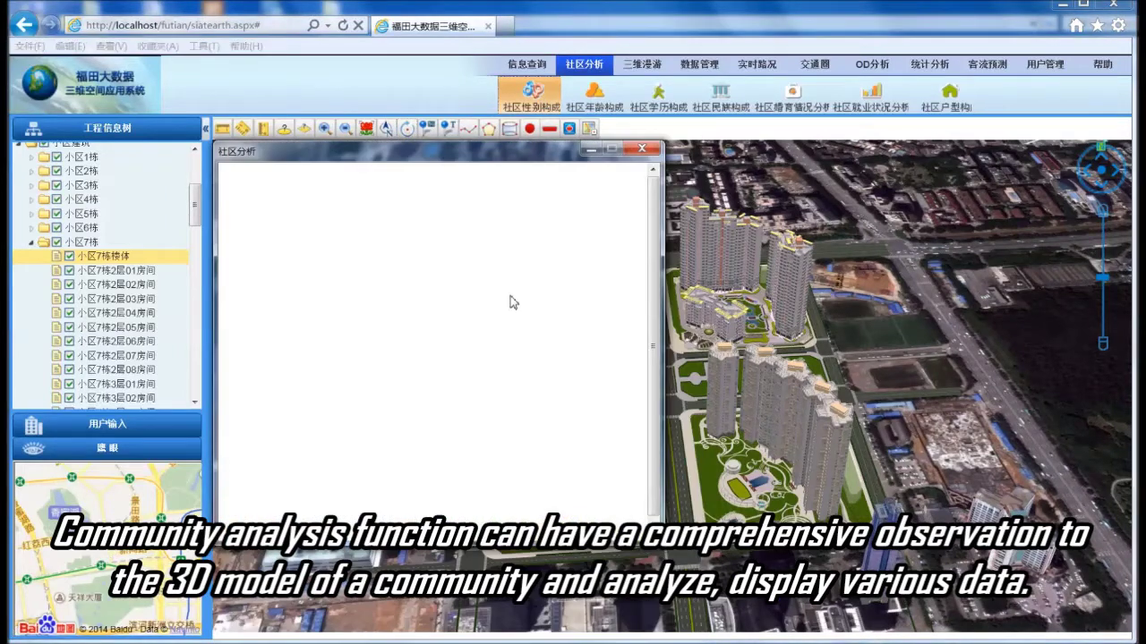
- View the community's age, education and ethnic composition charts, closing each window
mouse_move(478, 257)
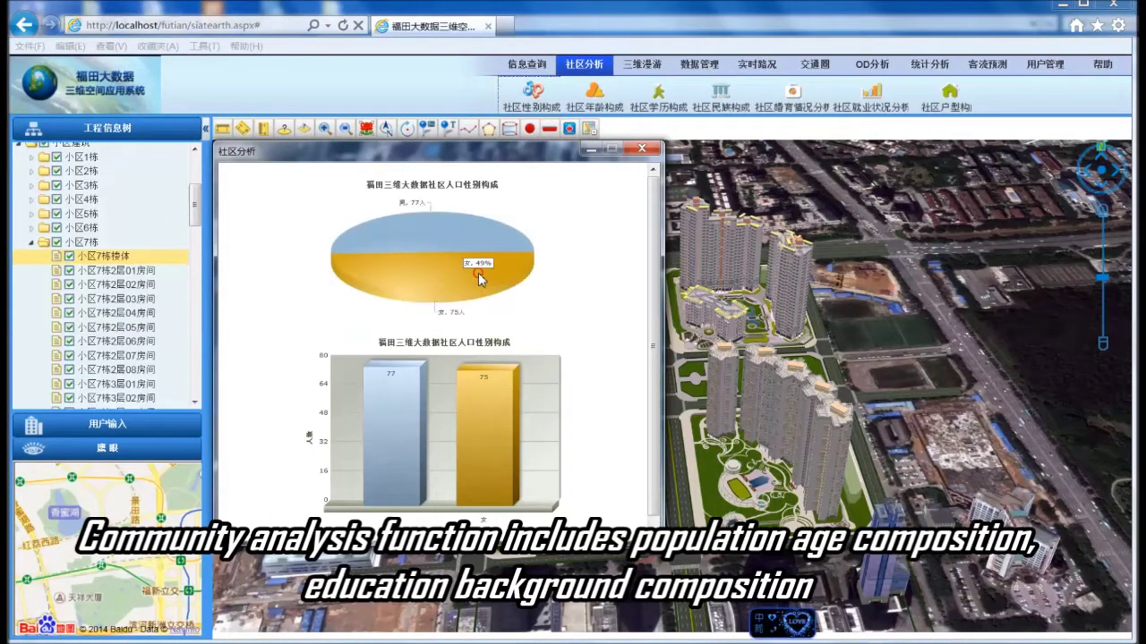
click(600, 100)
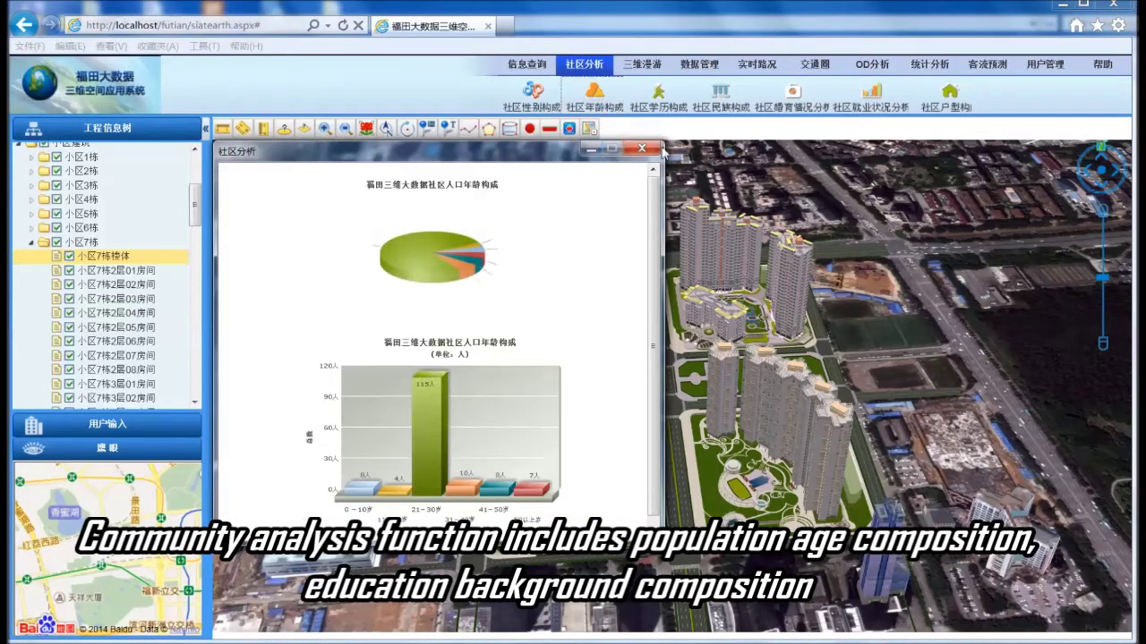
mouse_move(445, 270)
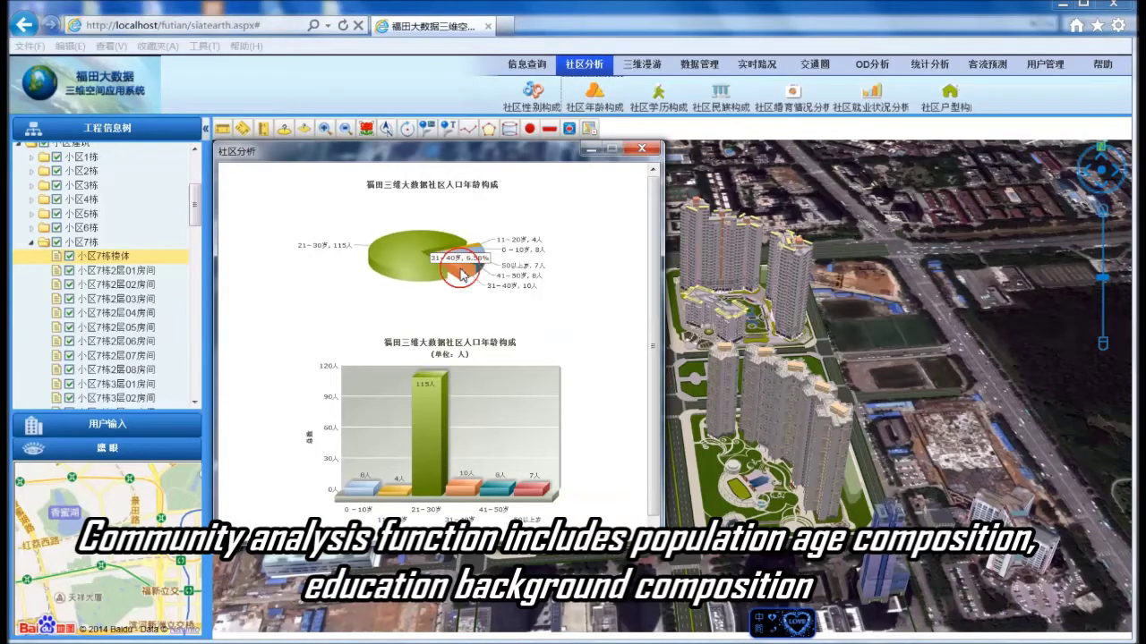
click(641, 148)
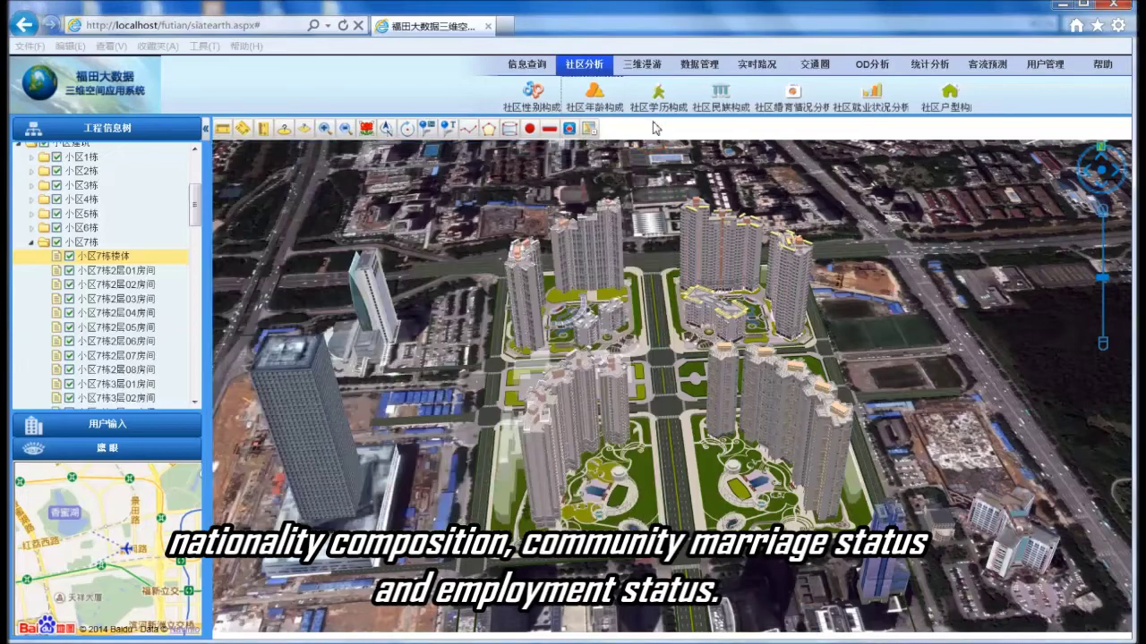
click(658, 100)
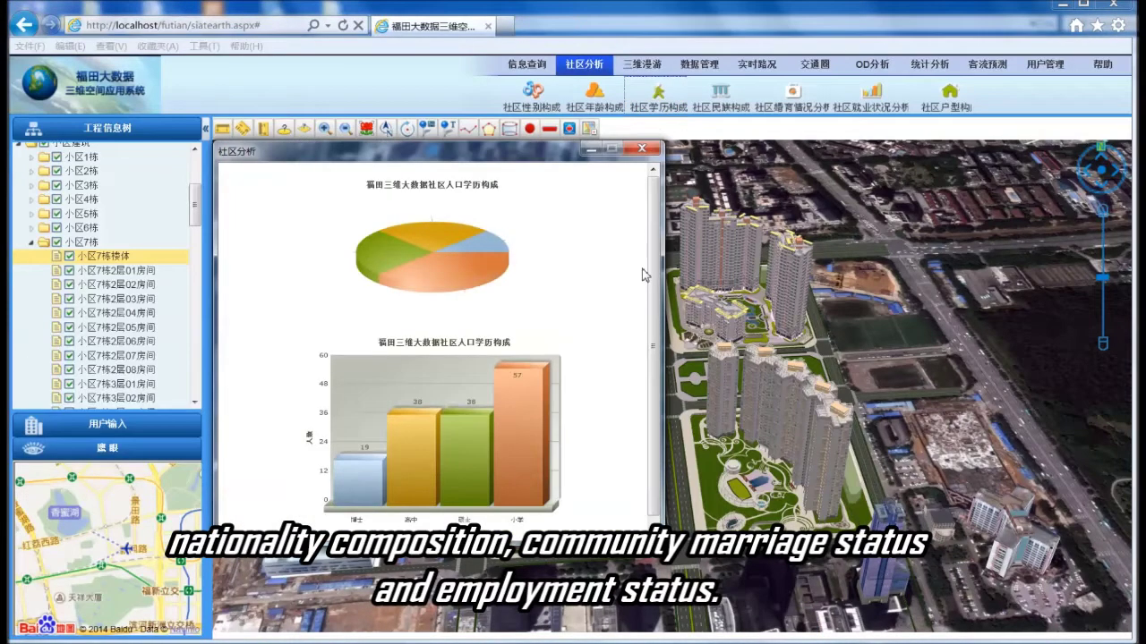
drag(654, 287, 656, 328)
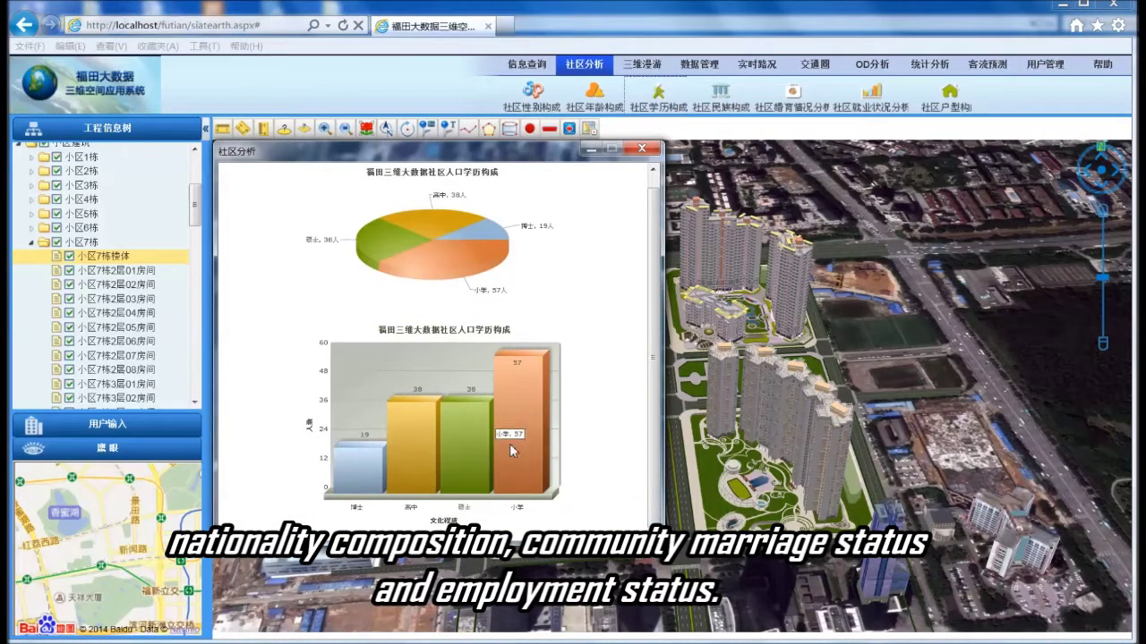
click(643, 150)
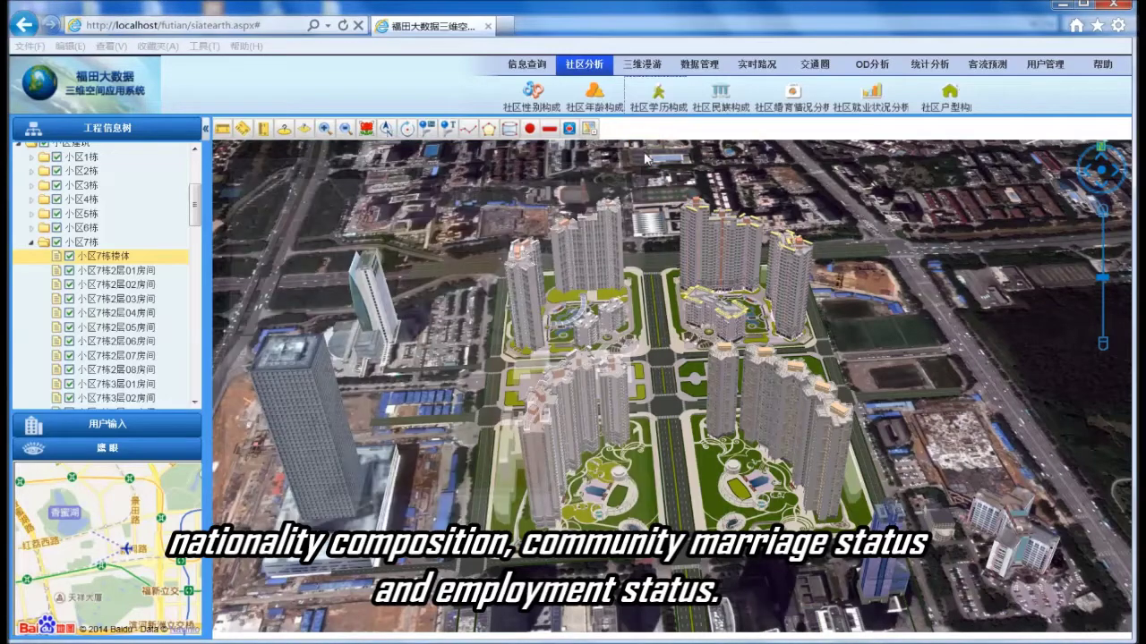
click(740, 116)
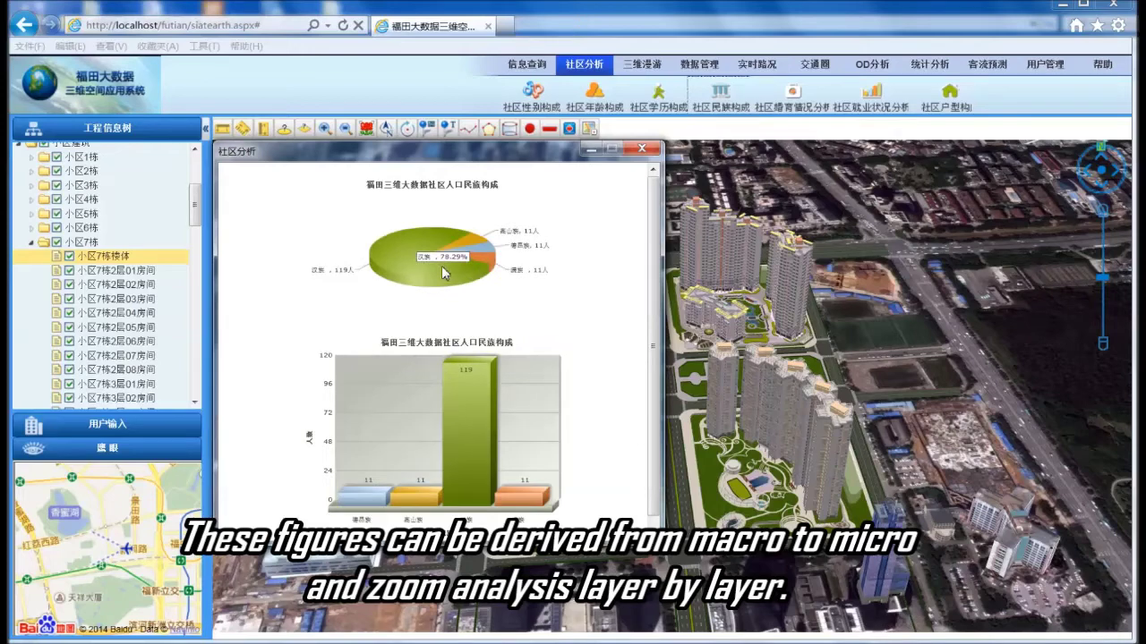
click(641, 148)
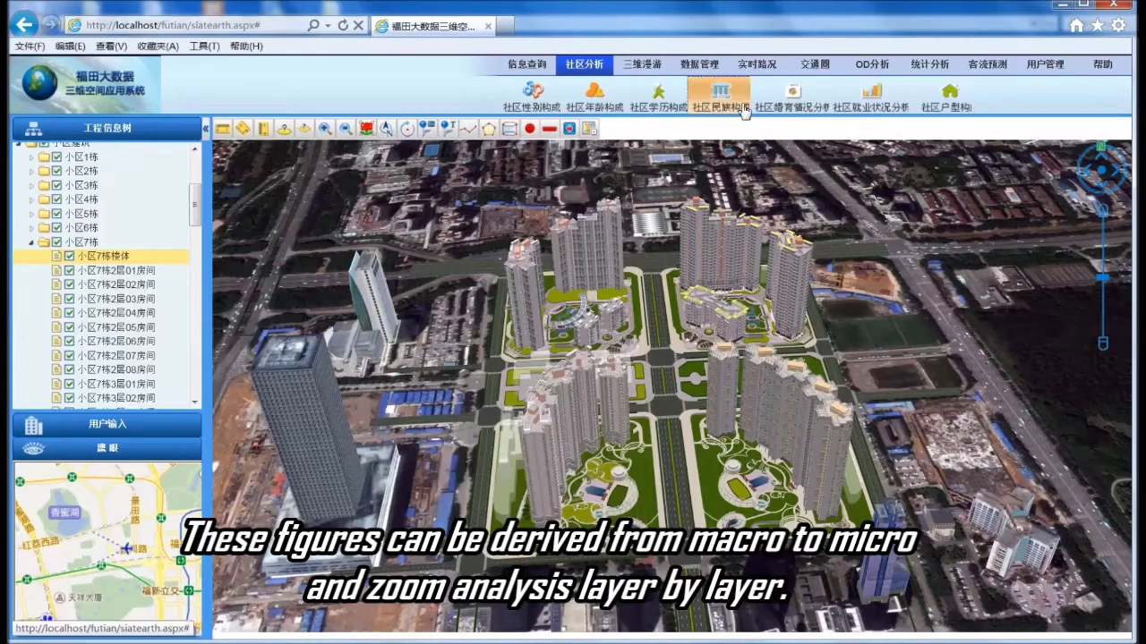
- View the marriage, employment and housing-type charts, then show the 三维漫游 tools
click(799, 106)
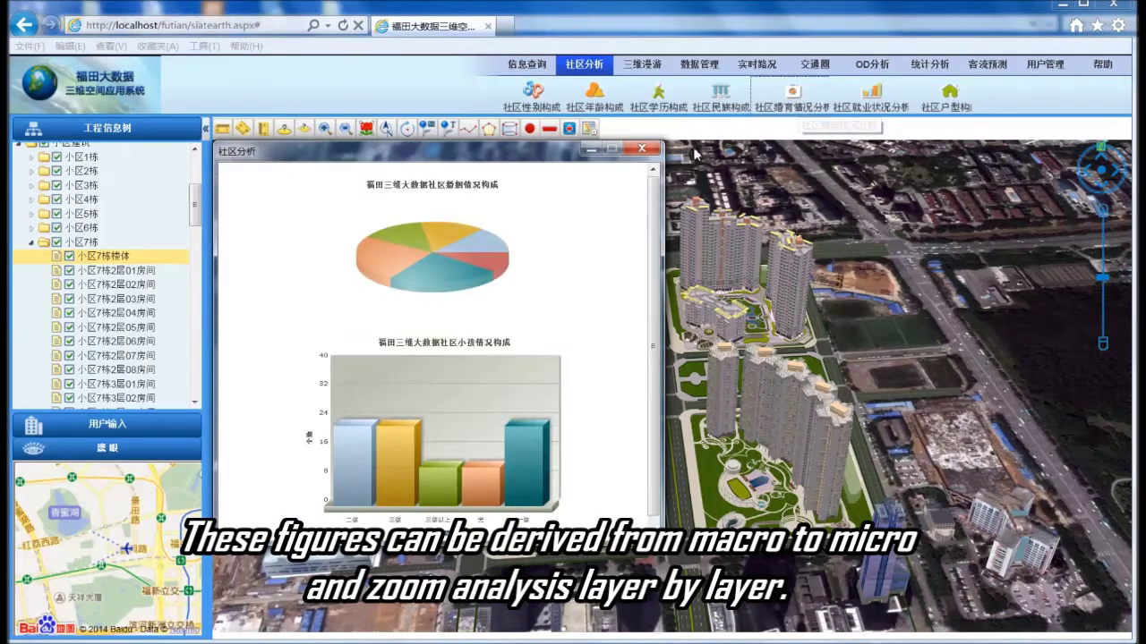
click(652, 151)
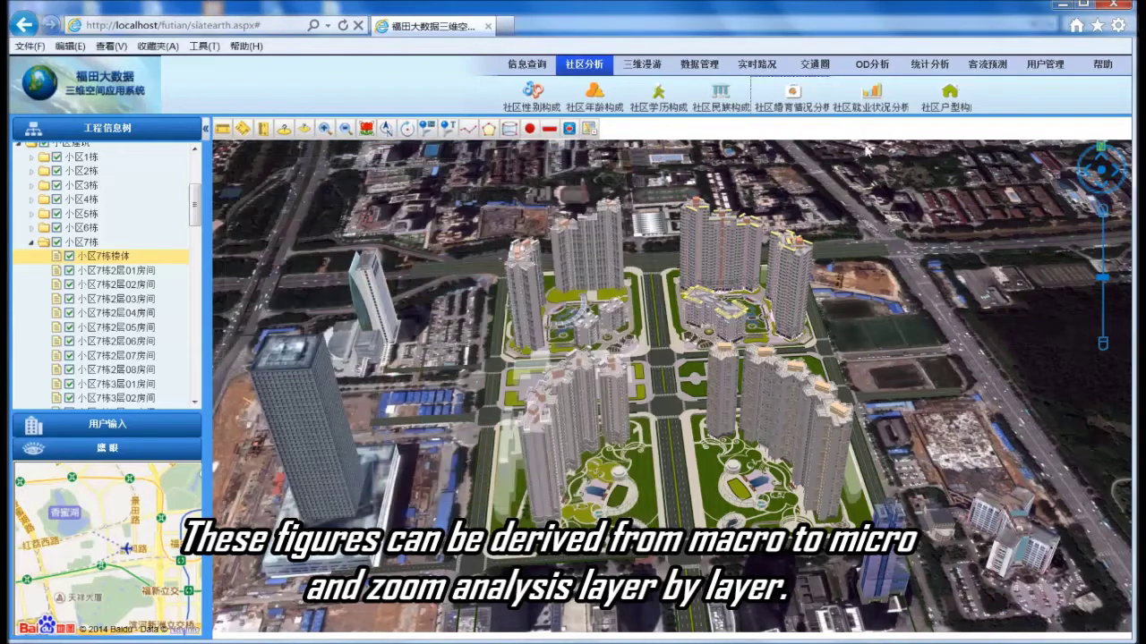
click(892, 108)
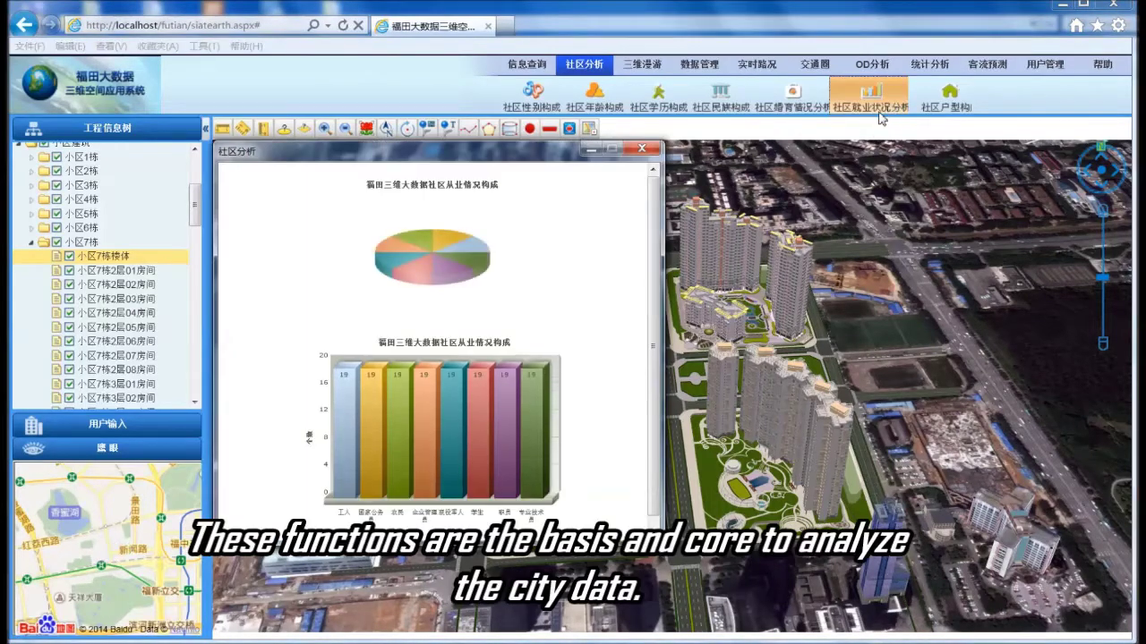
click(652, 152)
click(943, 111)
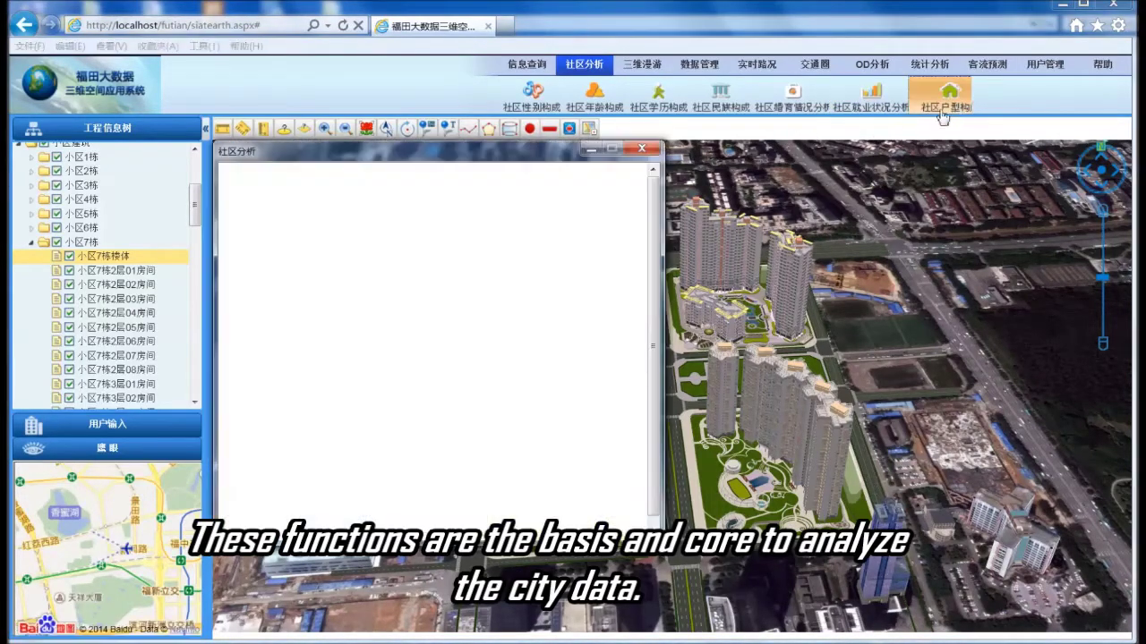
click(642, 150)
click(642, 63)
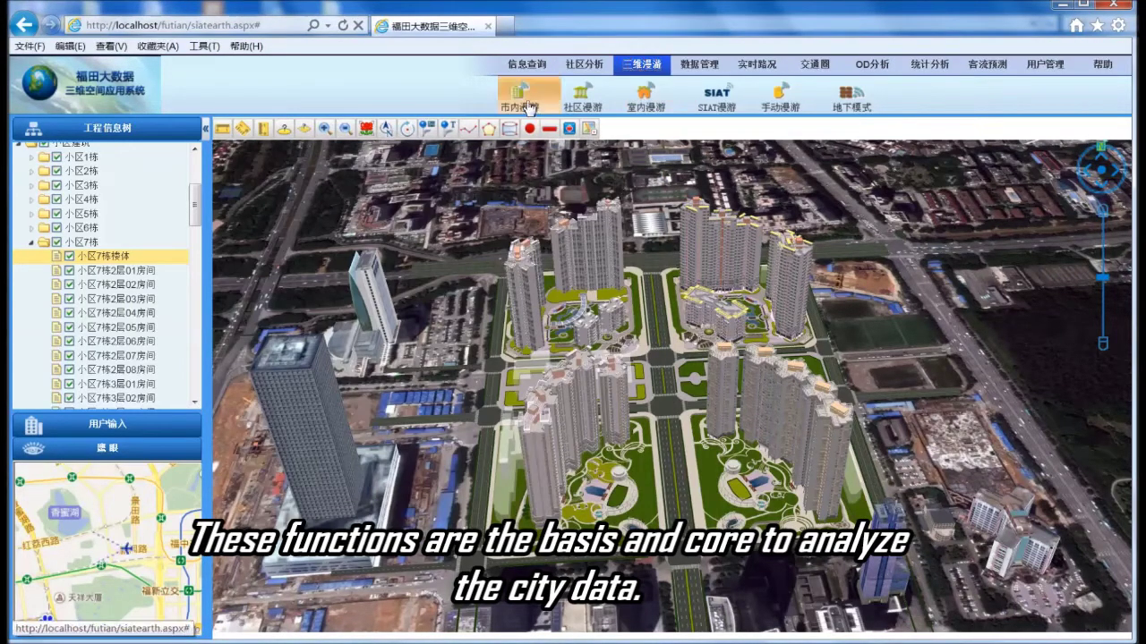
- Run the 社区漫游 community tour, then the 市内漫游 city tour, then the 室内漫游 indoor tour
click(581, 102)
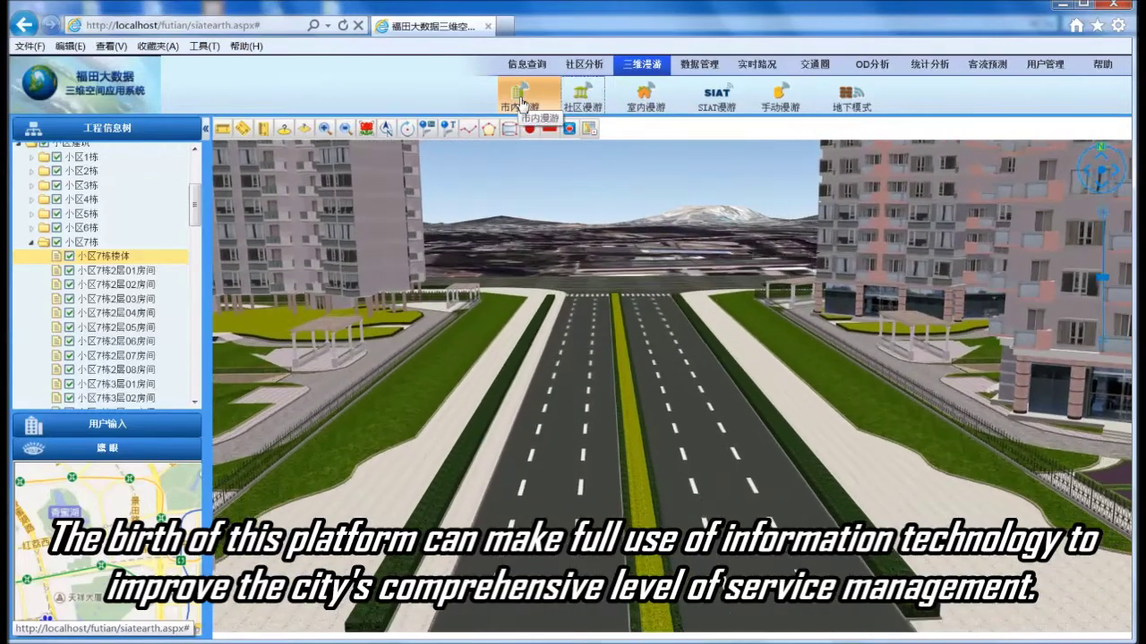
click(522, 100)
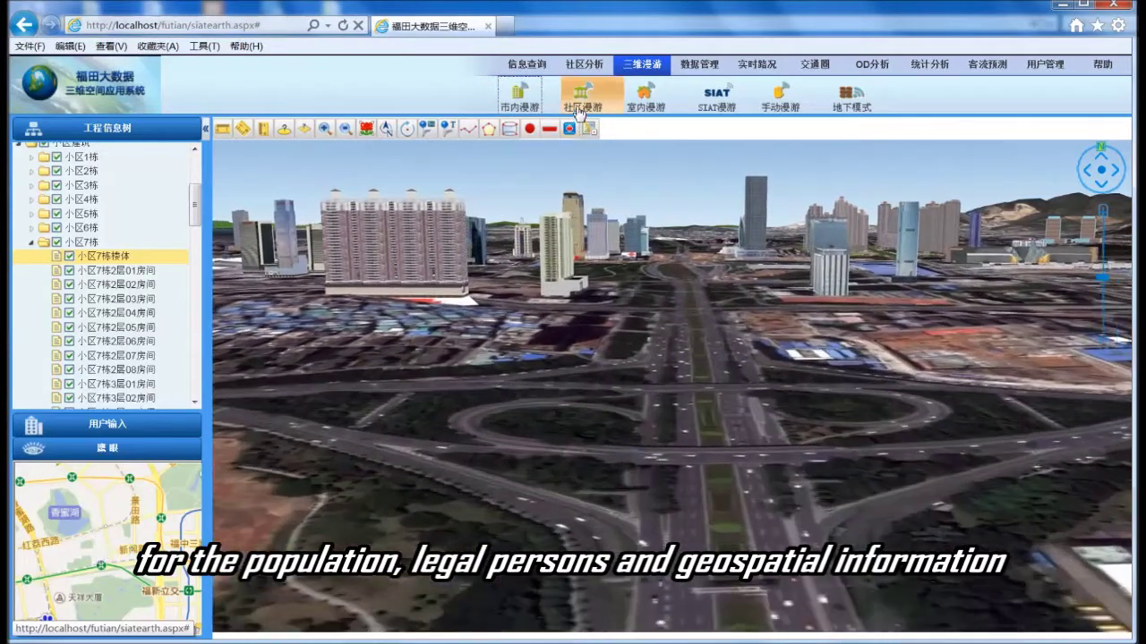
click(646, 105)
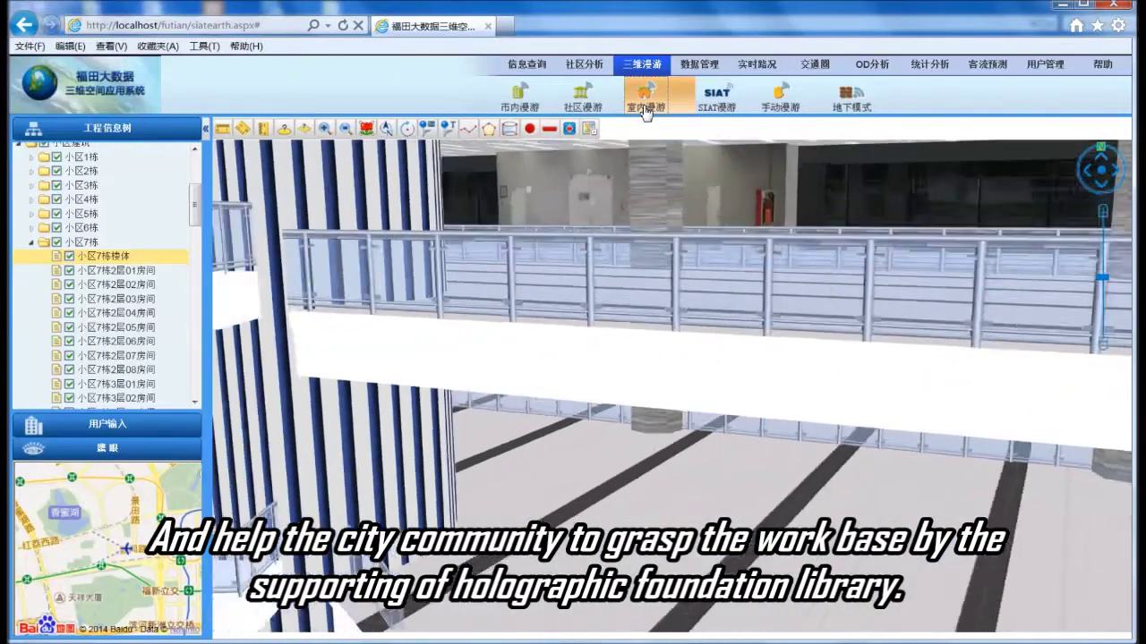
- Switch to manual roaming, view the city with 地下模式 underground mode on, then turn it off
click(780, 96)
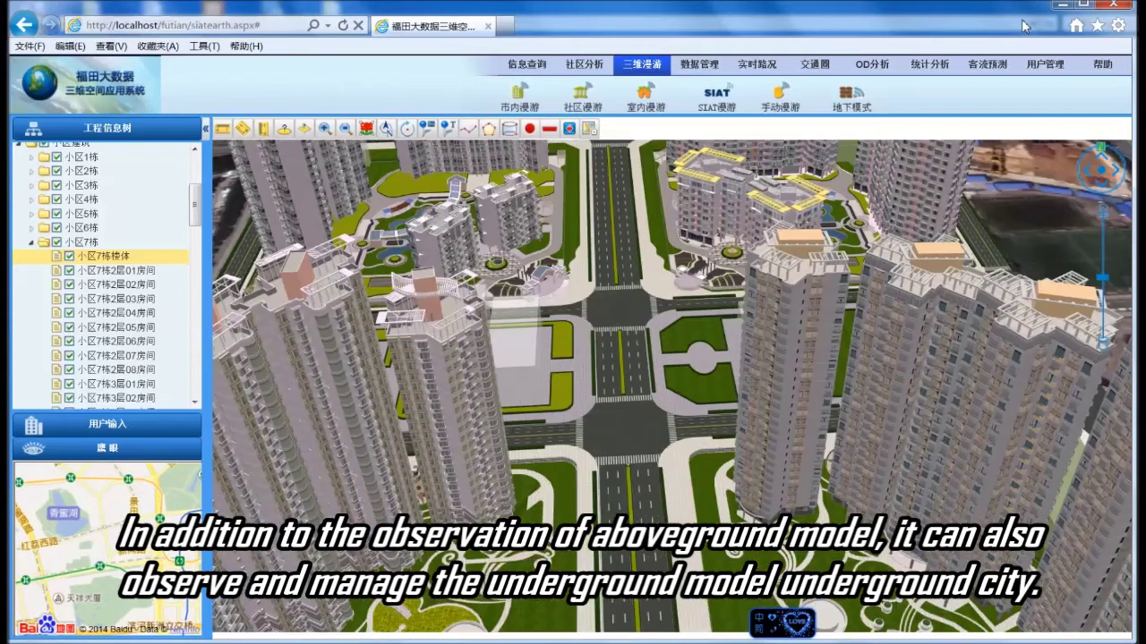
click(863, 105)
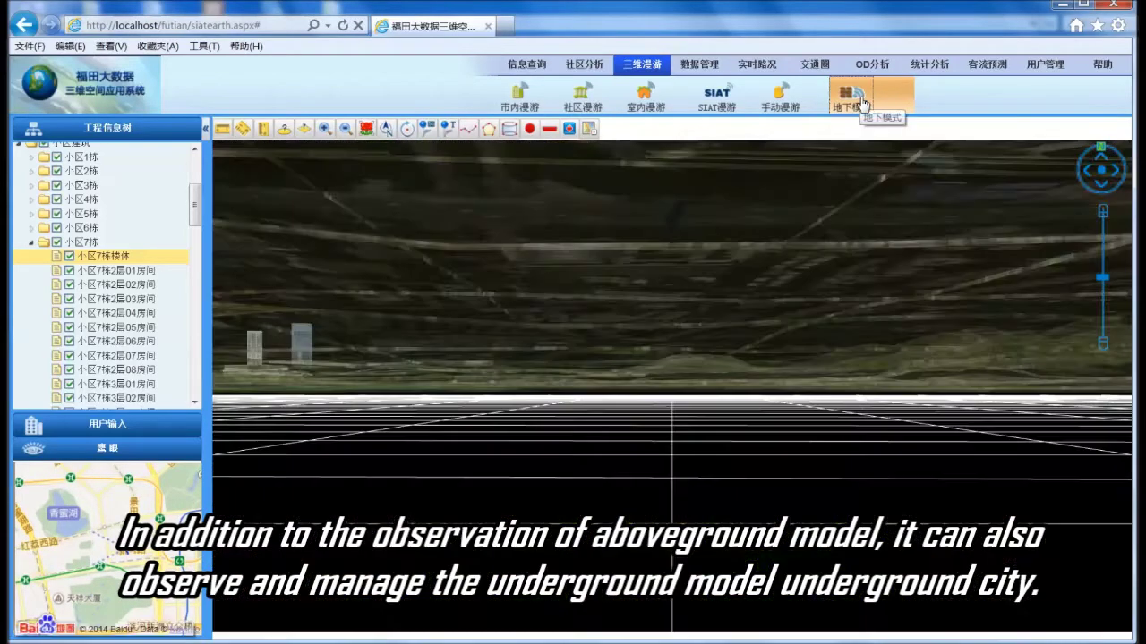
mouse_move(709, 450)
mouse_down()
mouse_move(705, 324)
mouse_move(894, 333)
mouse_move(1027, 374)
mouse_move(906, 452)
mouse_move(706, 447)
mouse_up()
click(834, 116)
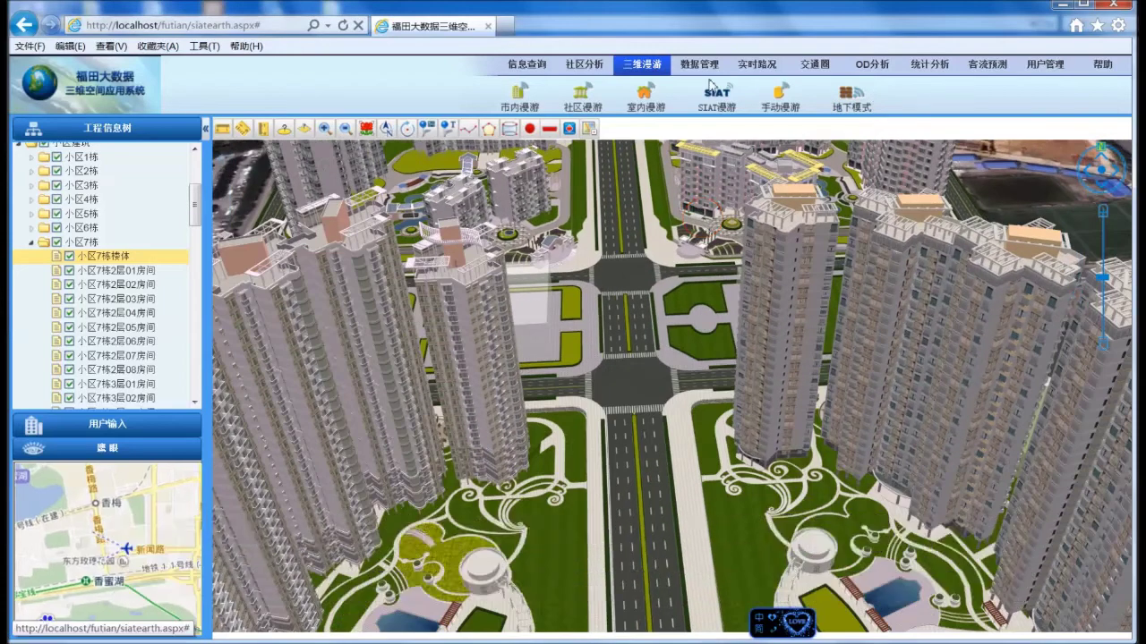
click(756, 64)
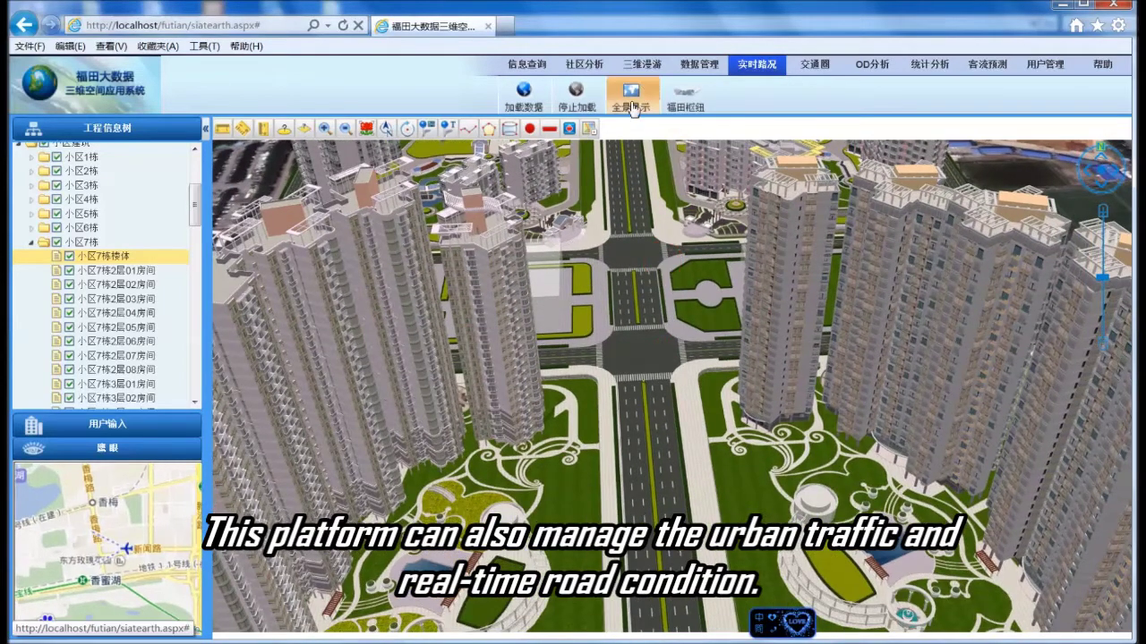
- Zoom out to the whole city, draw real-time road conditions, then clear them with 停止加载
click(631, 106)
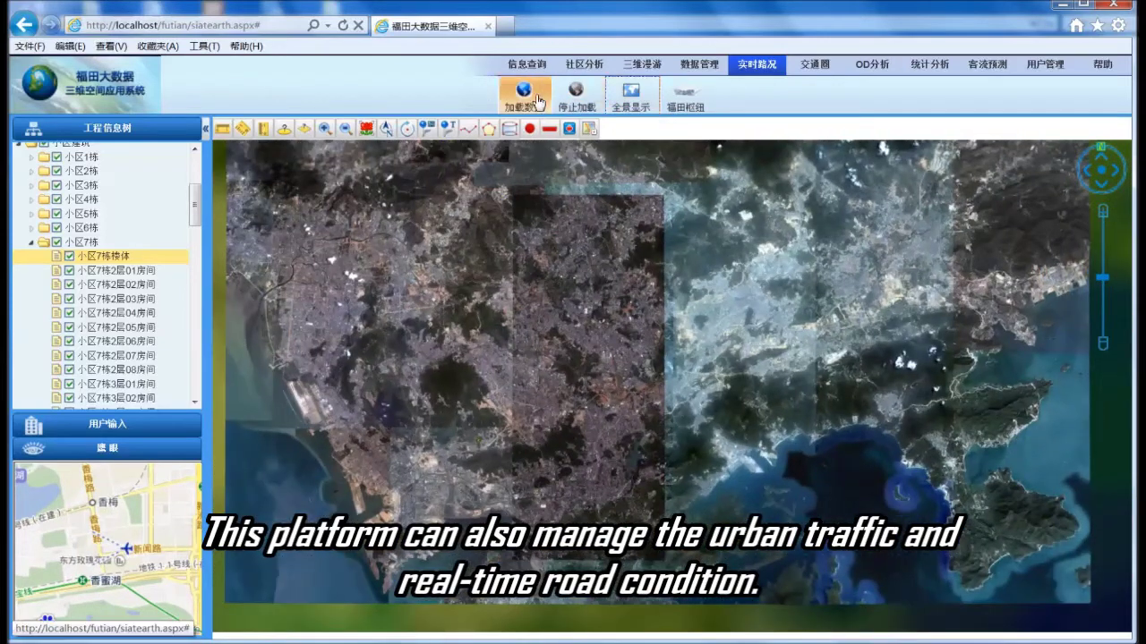
click(538, 102)
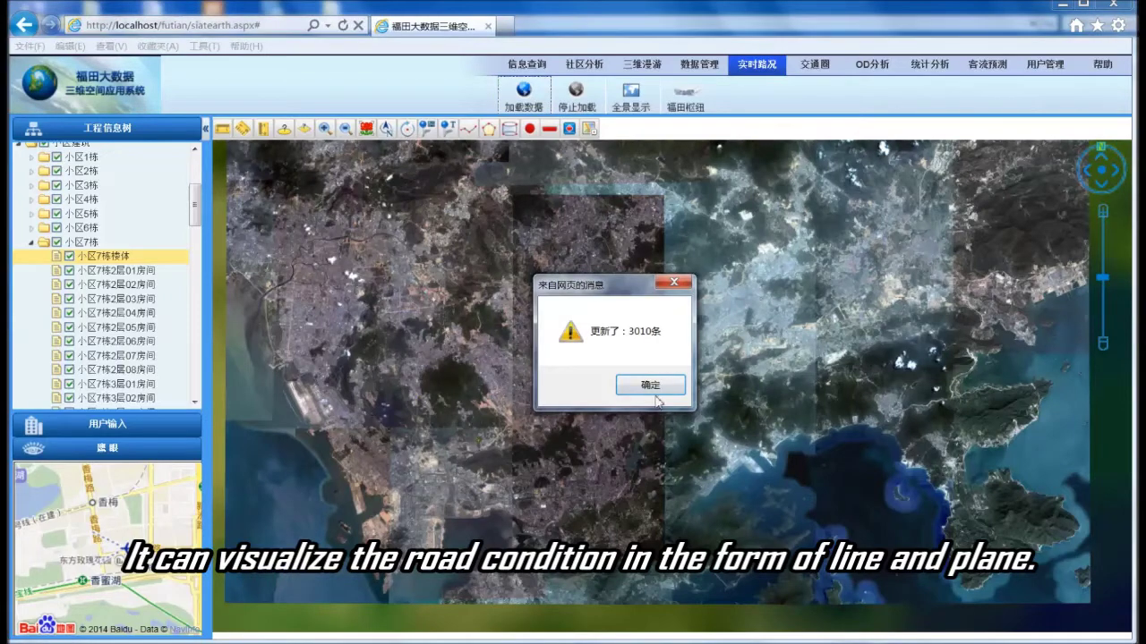
click(650, 385)
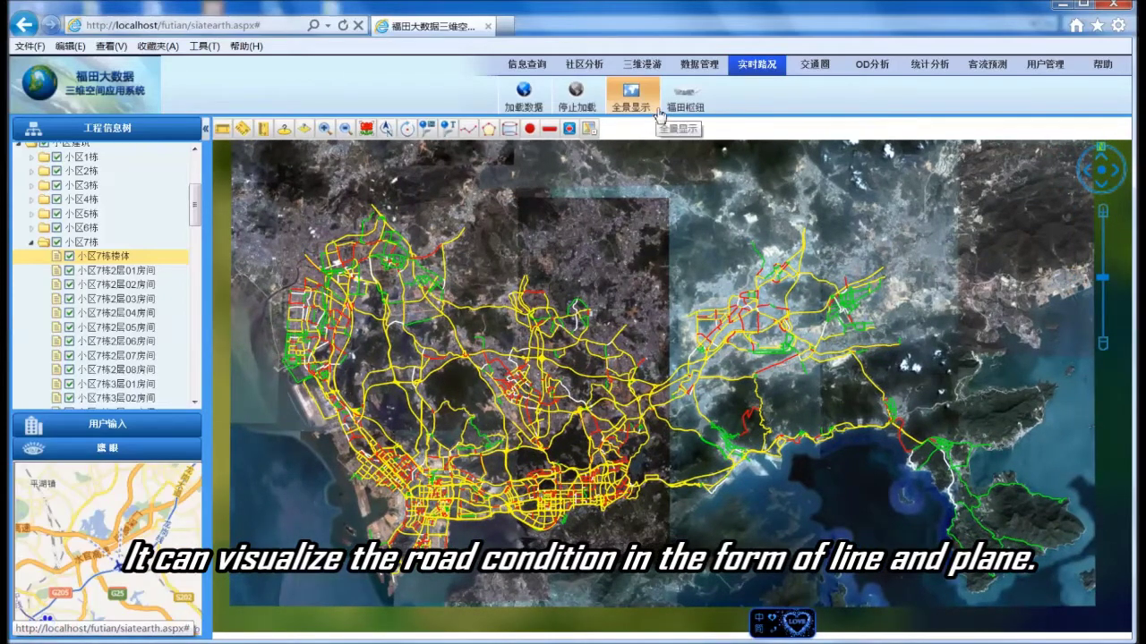
click(586, 105)
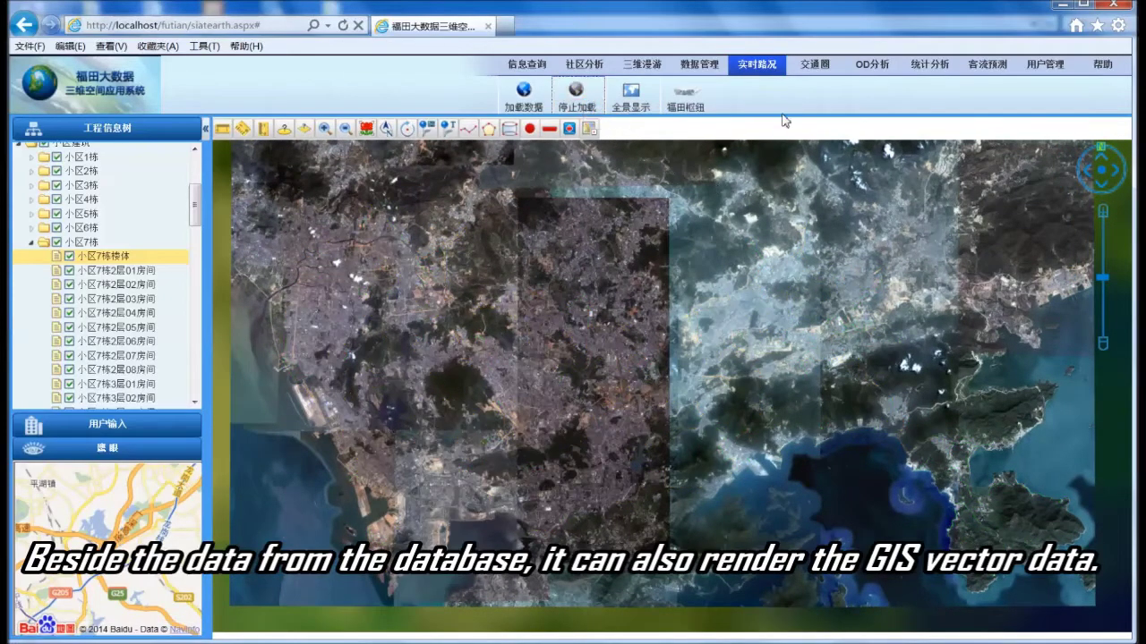
click(813, 64)
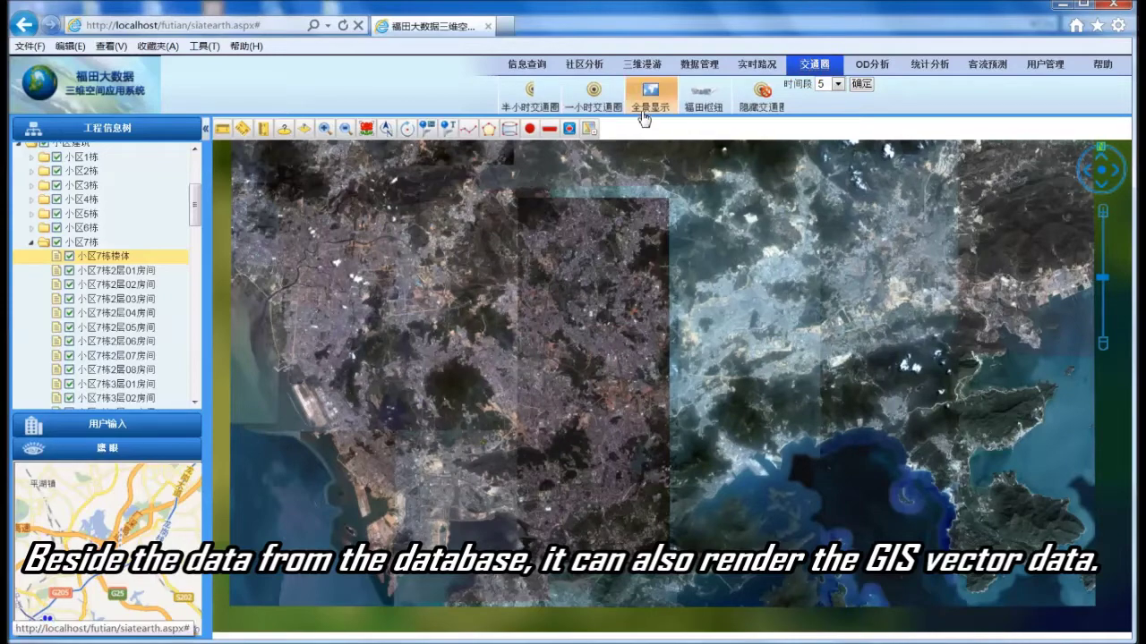
- Show the half-hour and one-hour traffic circles, then hide them
click(532, 100)
click(594, 102)
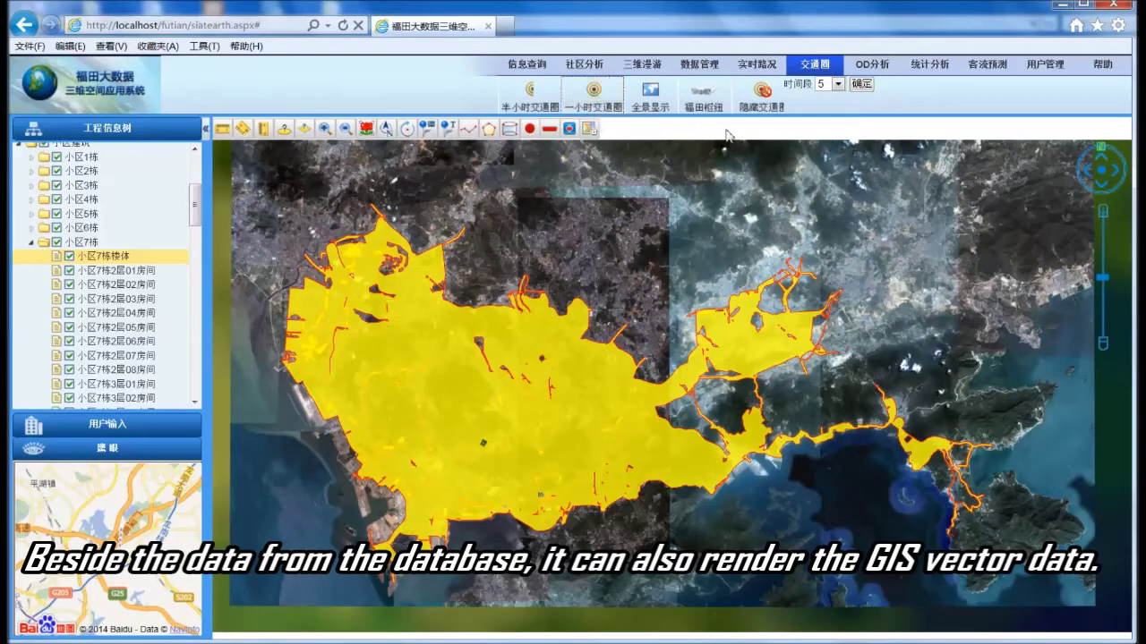
click(762, 96)
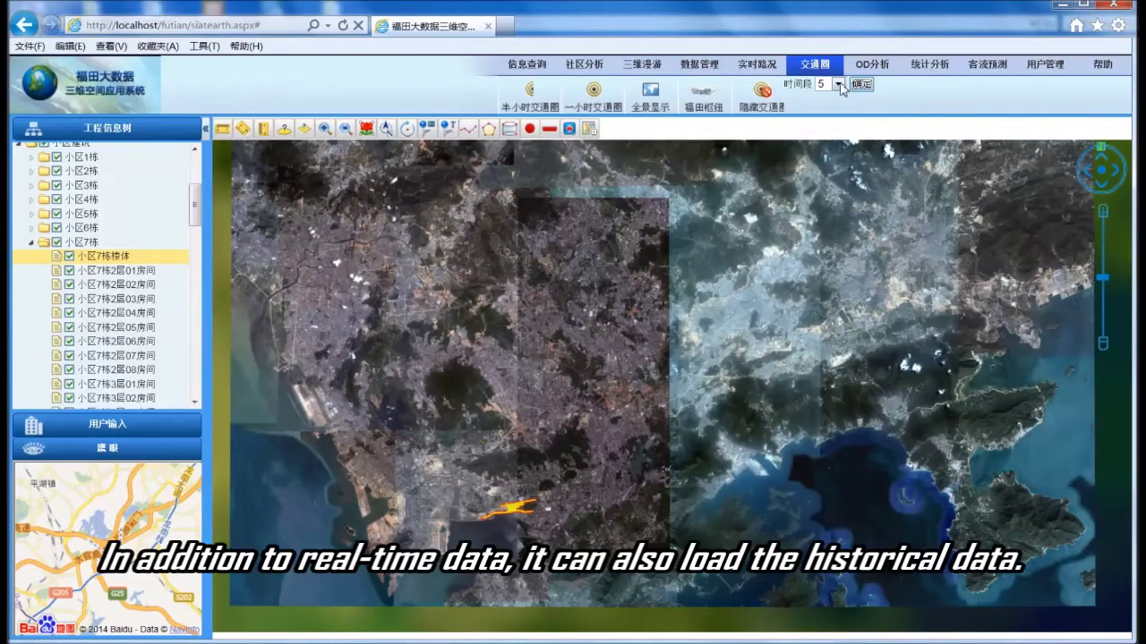
- Display traffic circles for time periods 10 and 20, then hide the circle overlay
click(838, 83)
click(832, 115)
click(862, 88)
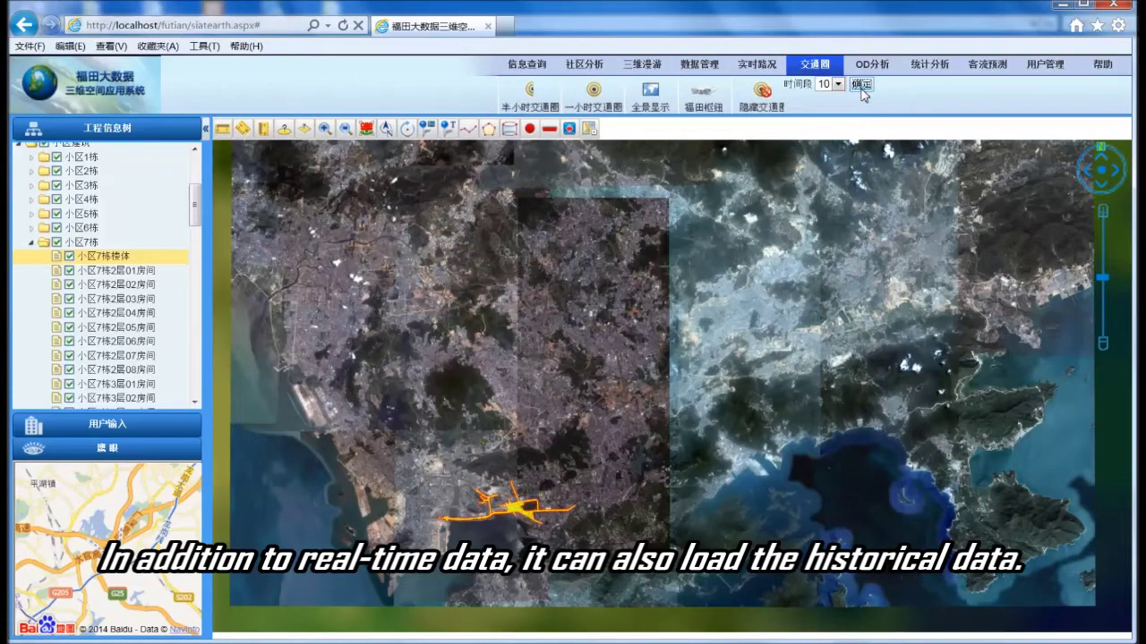
click(830, 84)
click(831, 133)
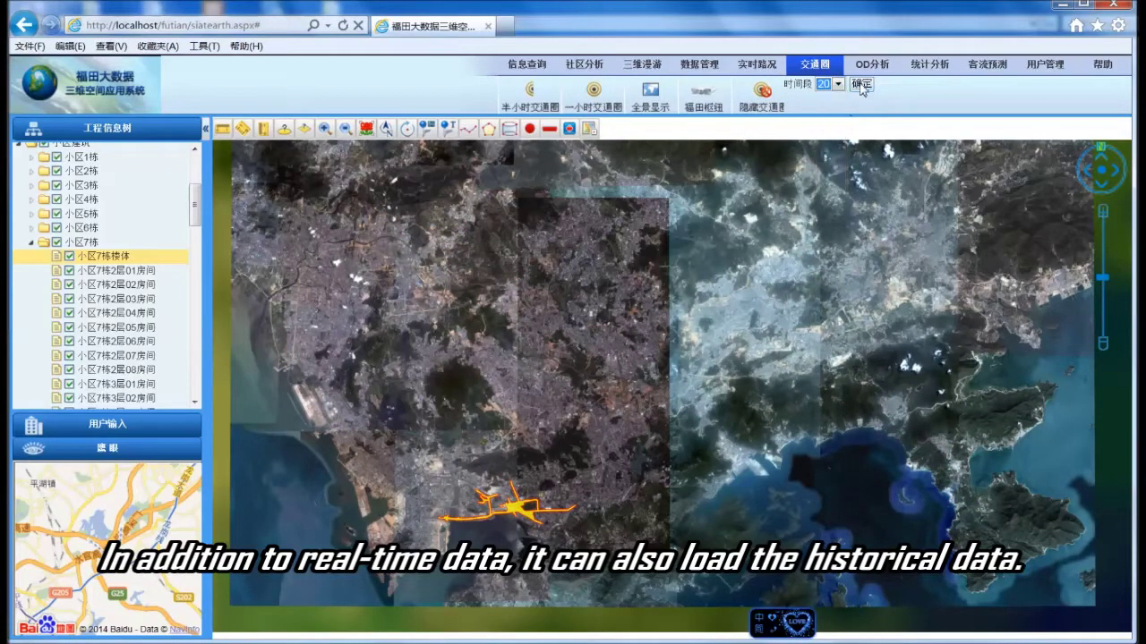
click(861, 85)
click(761, 91)
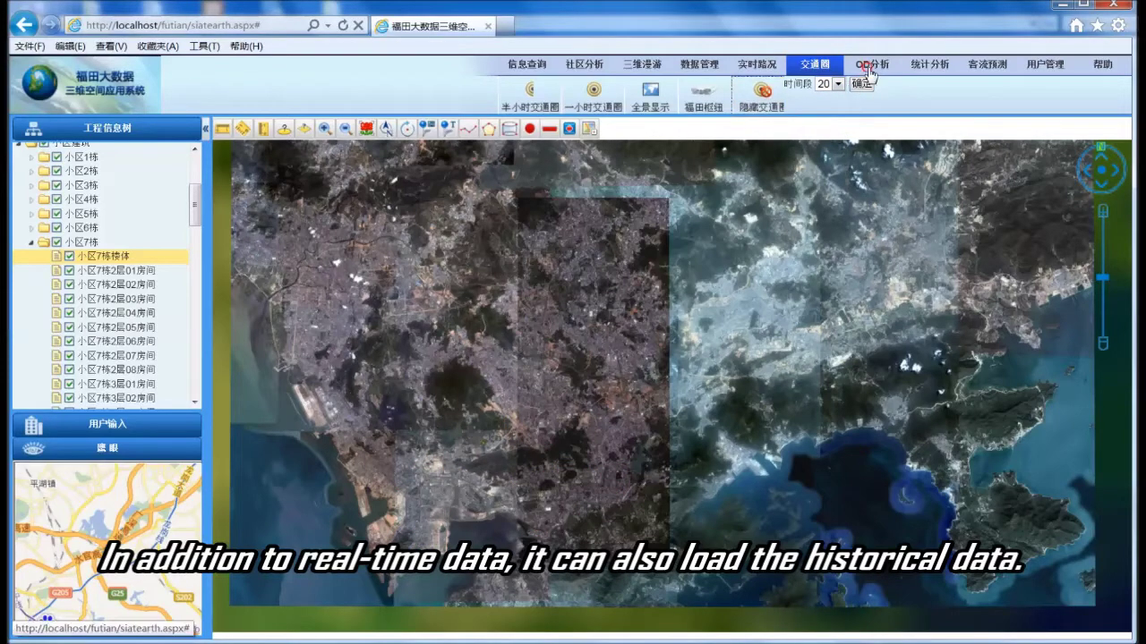
click(870, 65)
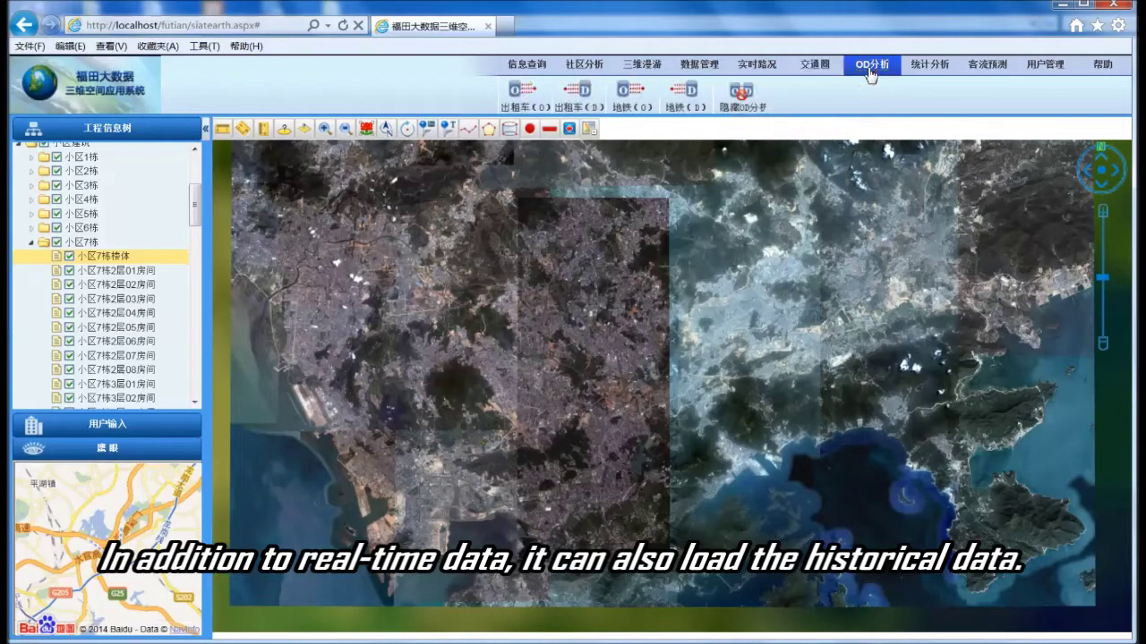
- Load subway OD flows for 2011-8-8, tilt the map into 3D and start orbiting
click(682, 111)
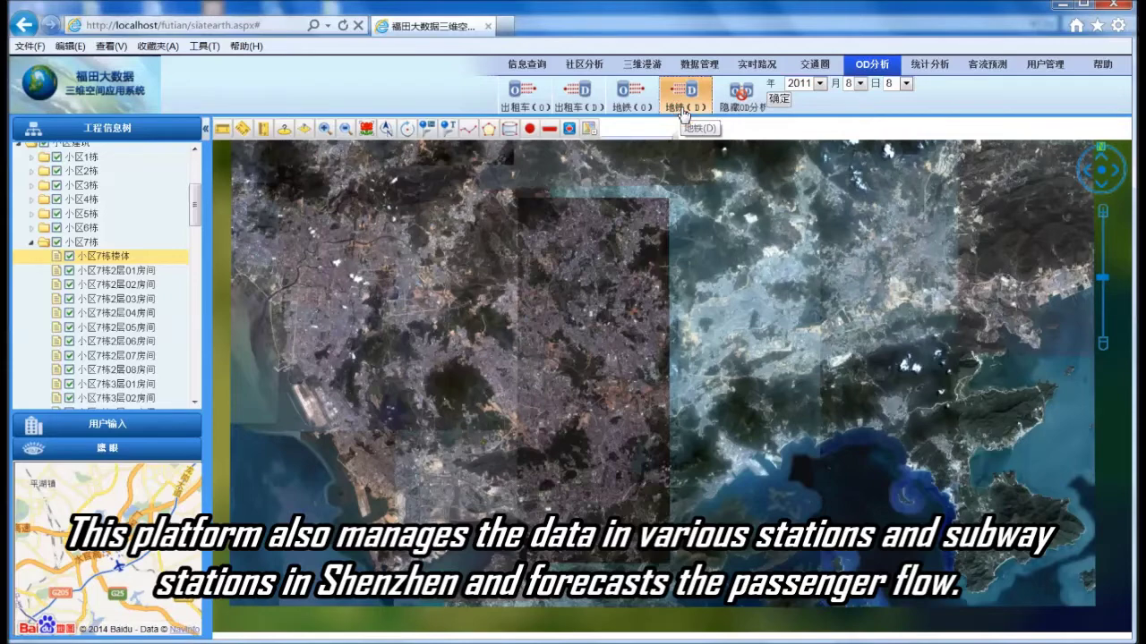
click(778, 101)
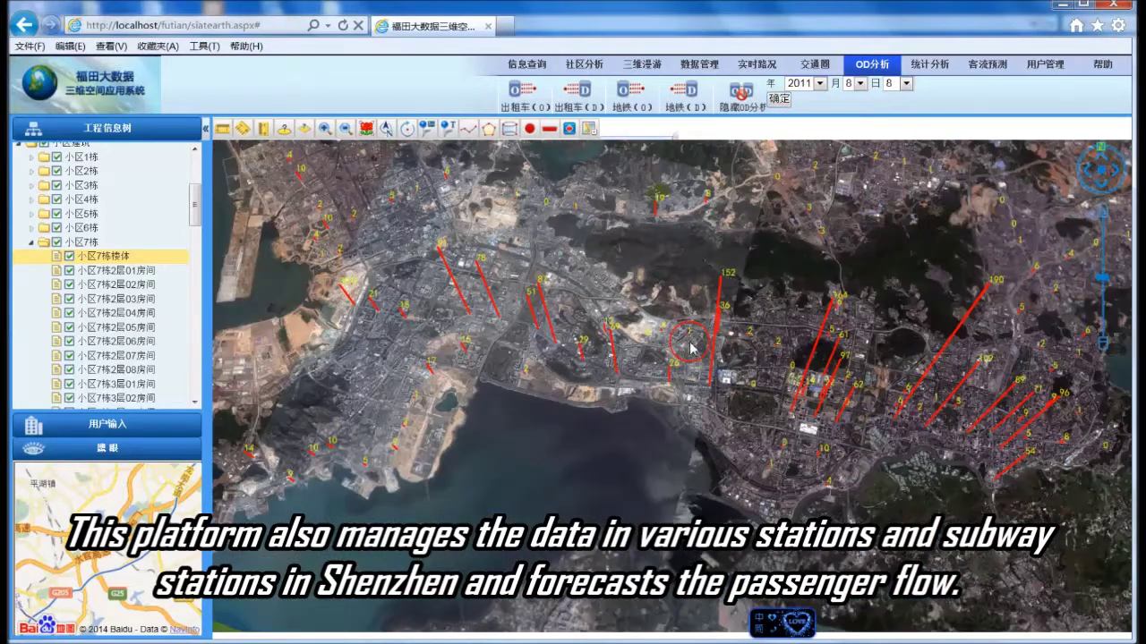
drag(691, 349, 433, 149)
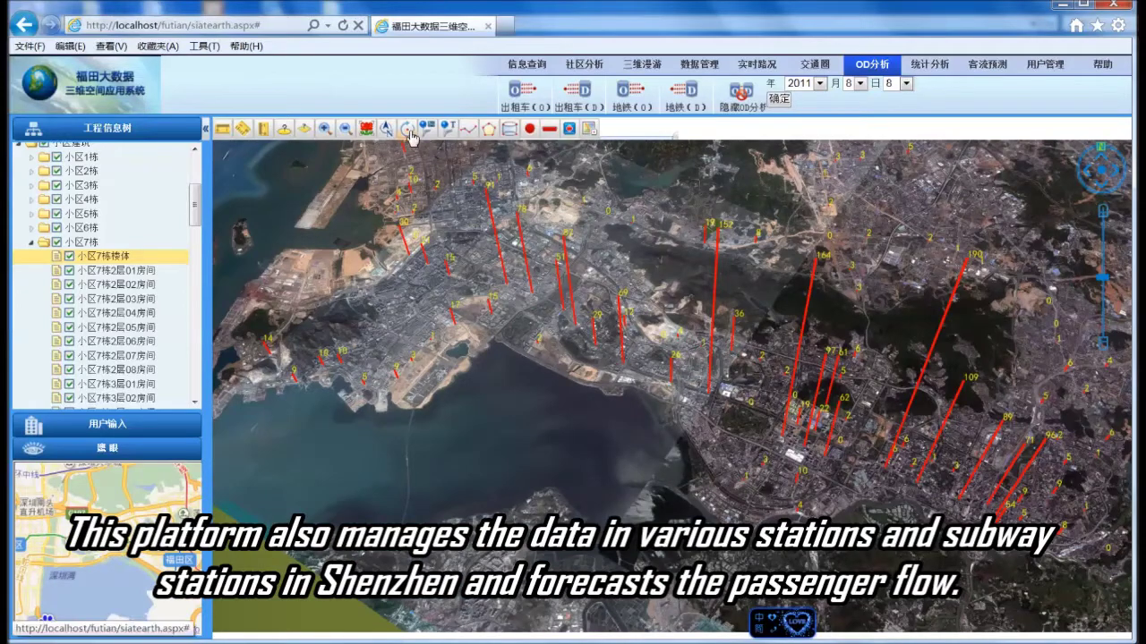
click(407, 130)
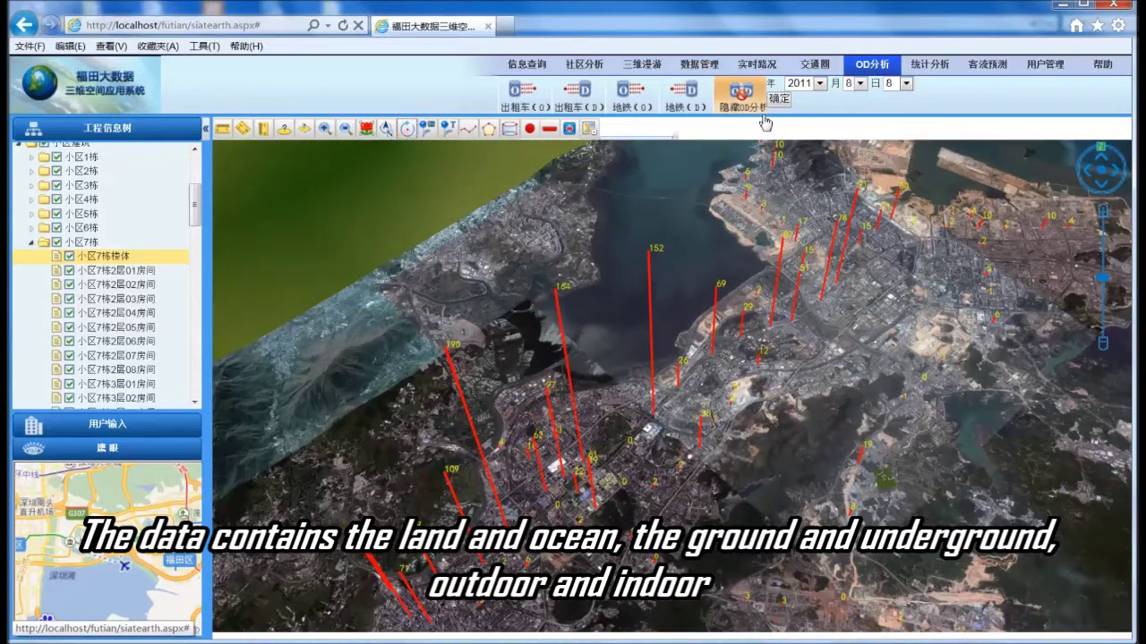
- Refresh the subway flow lines, tilt them upright, stop the orbit and open statistics analysis
click(757, 105)
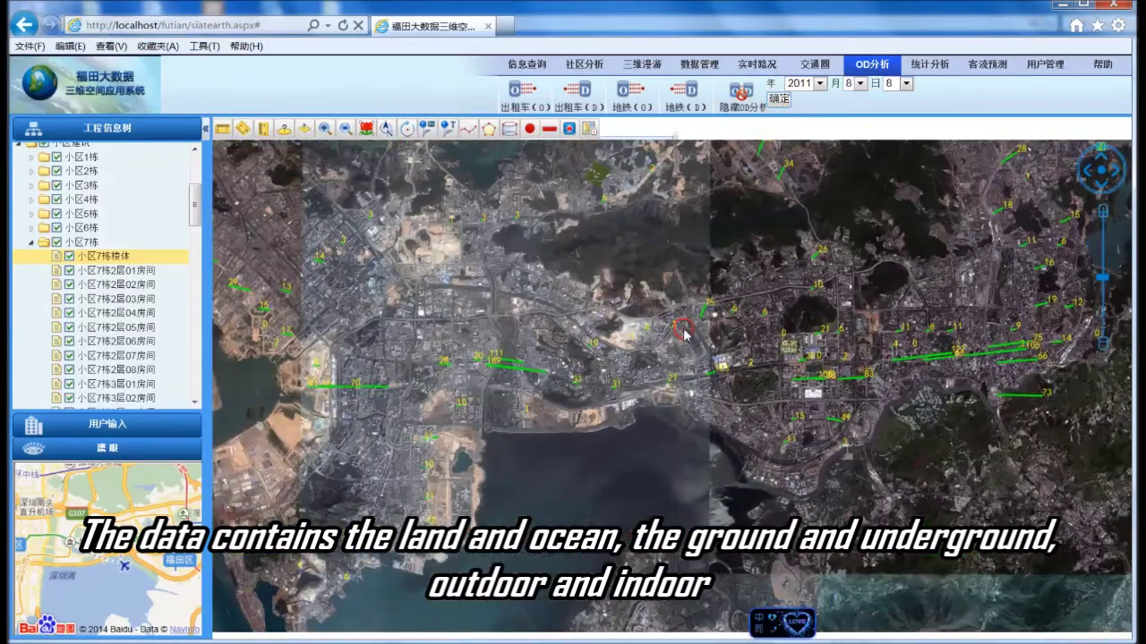
drag(684, 335, 571, 229)
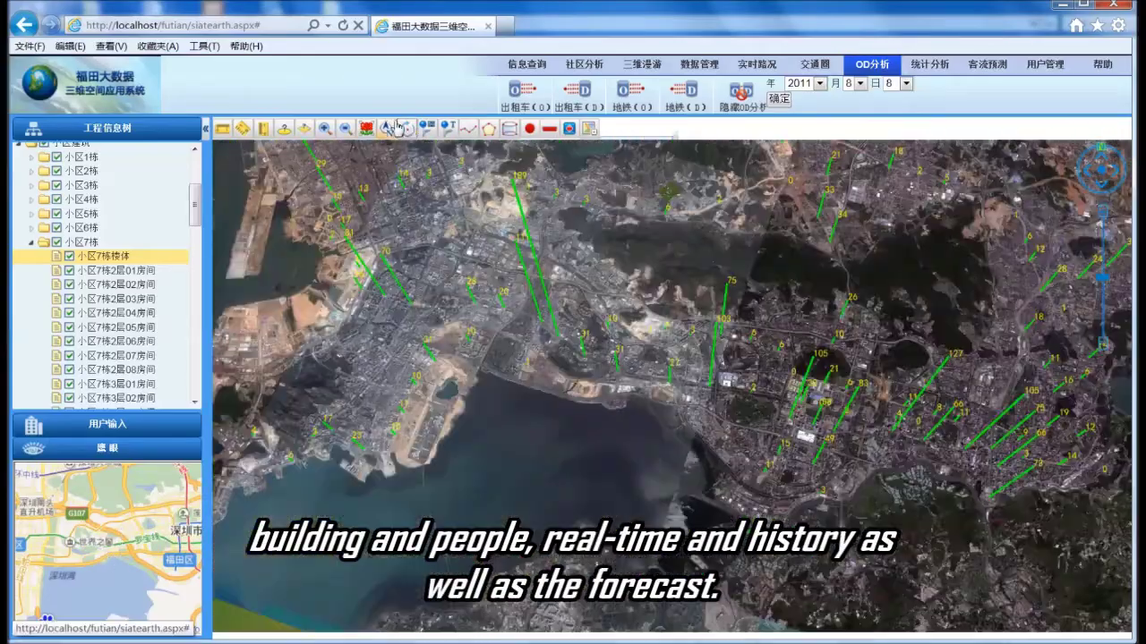
click(407, 129)
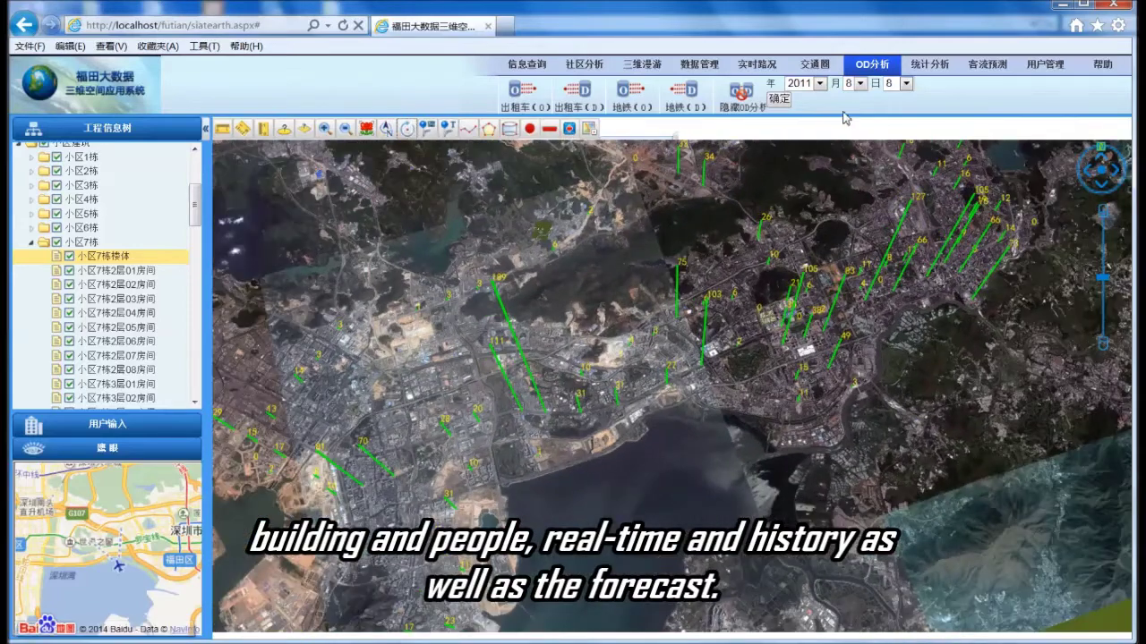
click(928, 64)
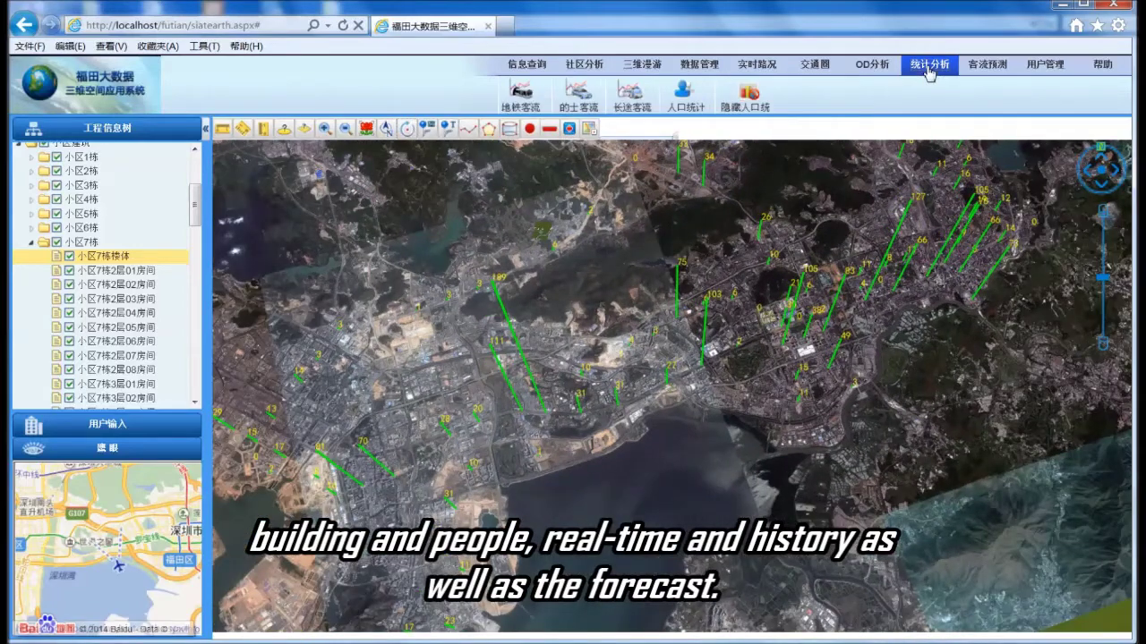
- Show the population heatmap, drag its hour slider, hide it, then open the taxi forecast chart
click(875, 70)
click(928, 68)
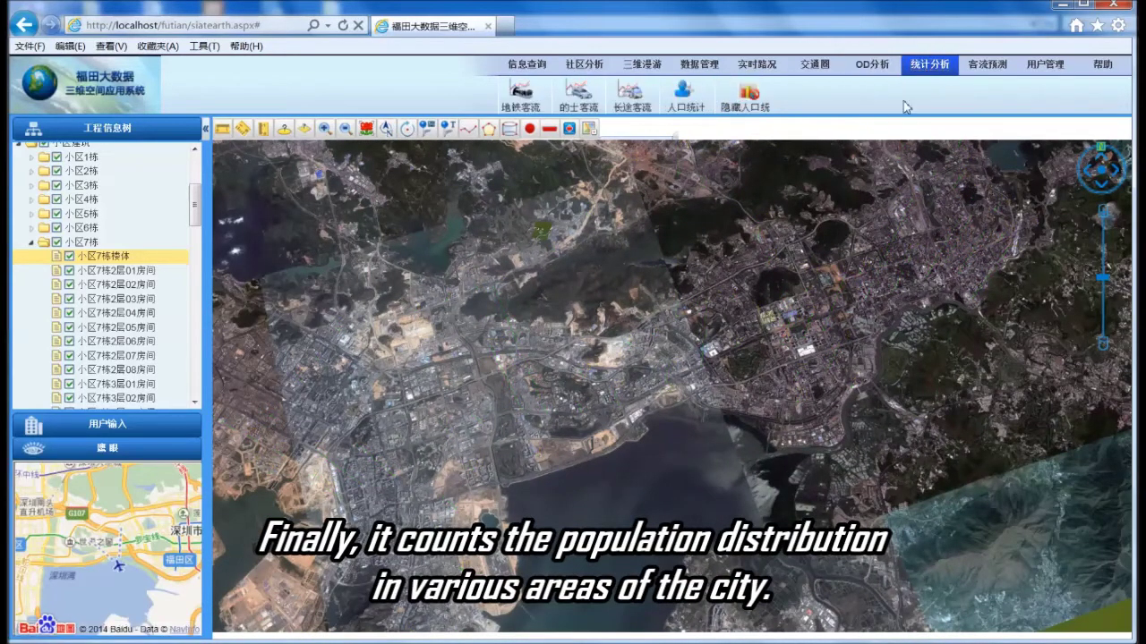
click(684, 93)
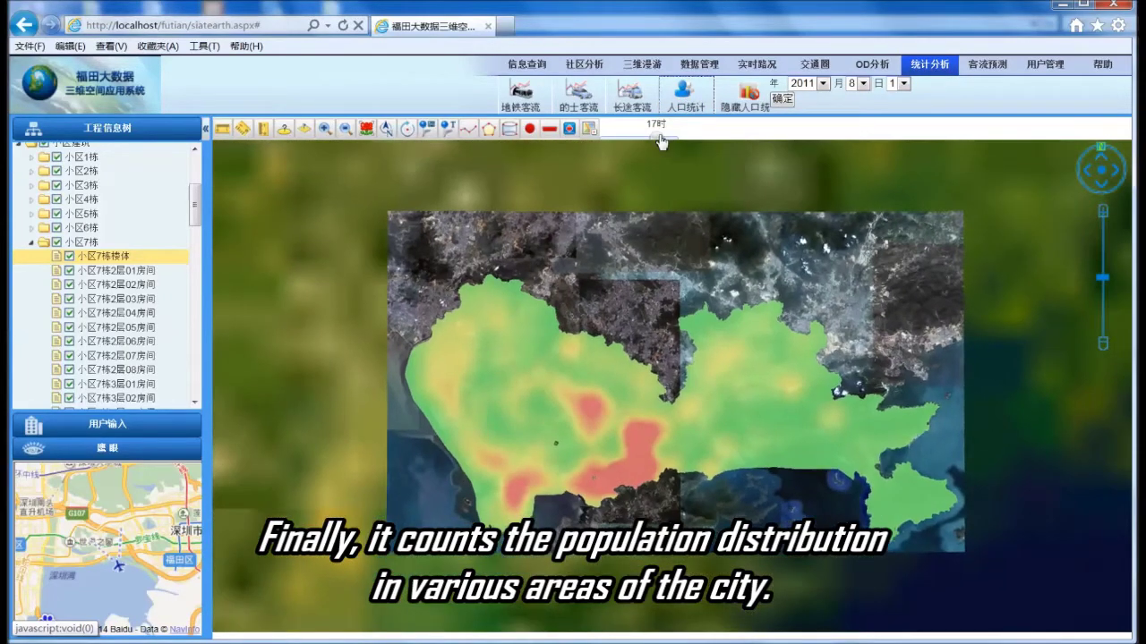
drag(655, 139, 630, 141)
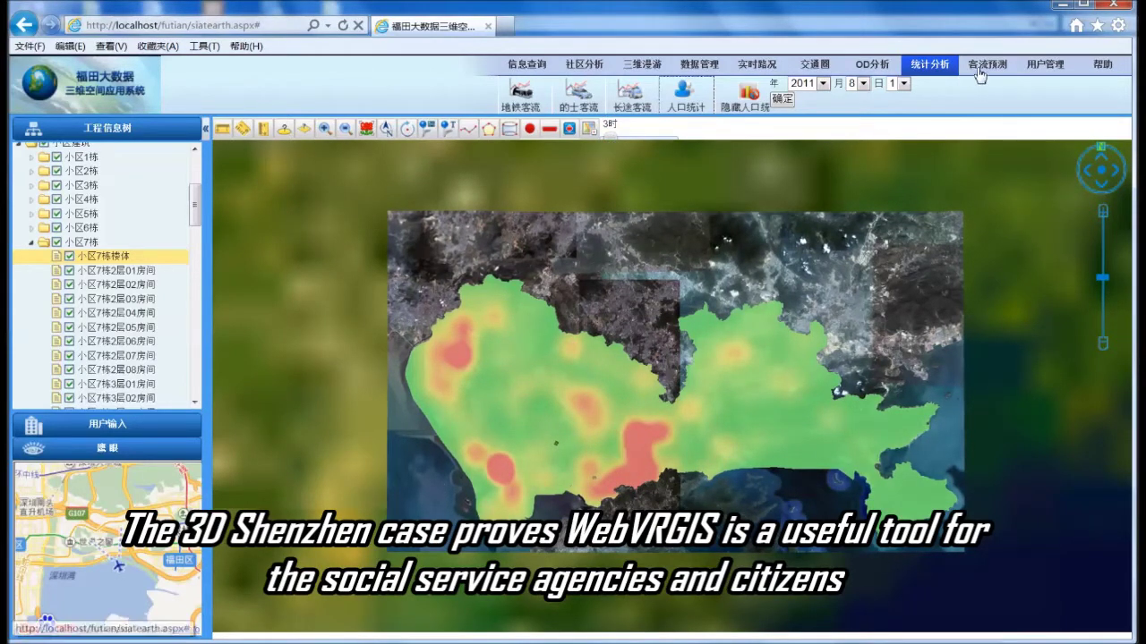
click(748, 95)
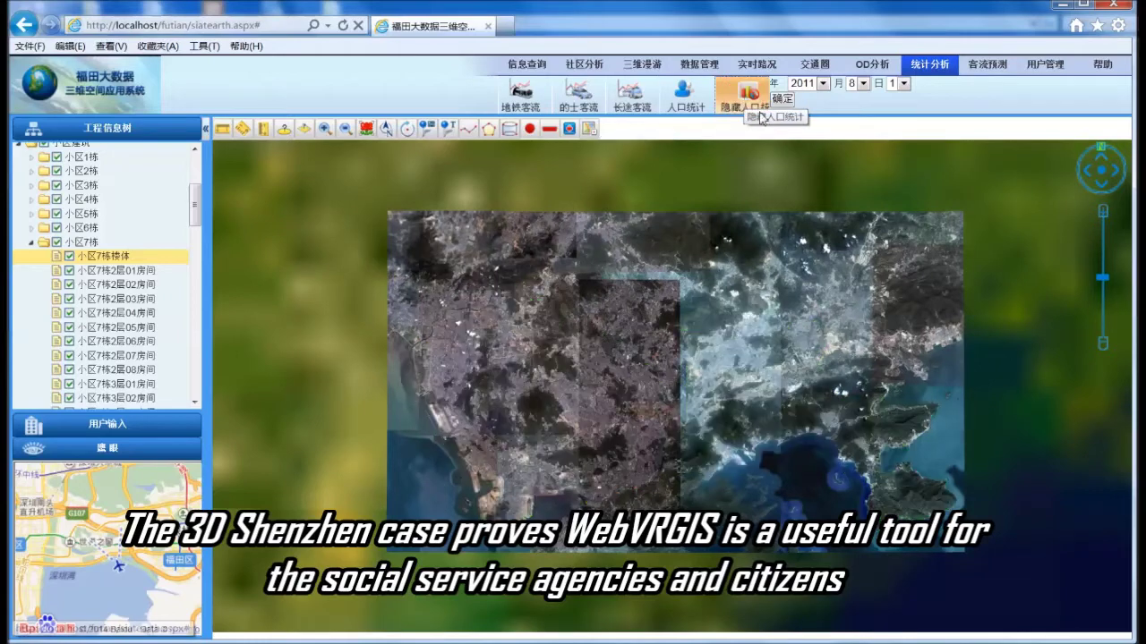
click(990, 68)
click(525, 91)
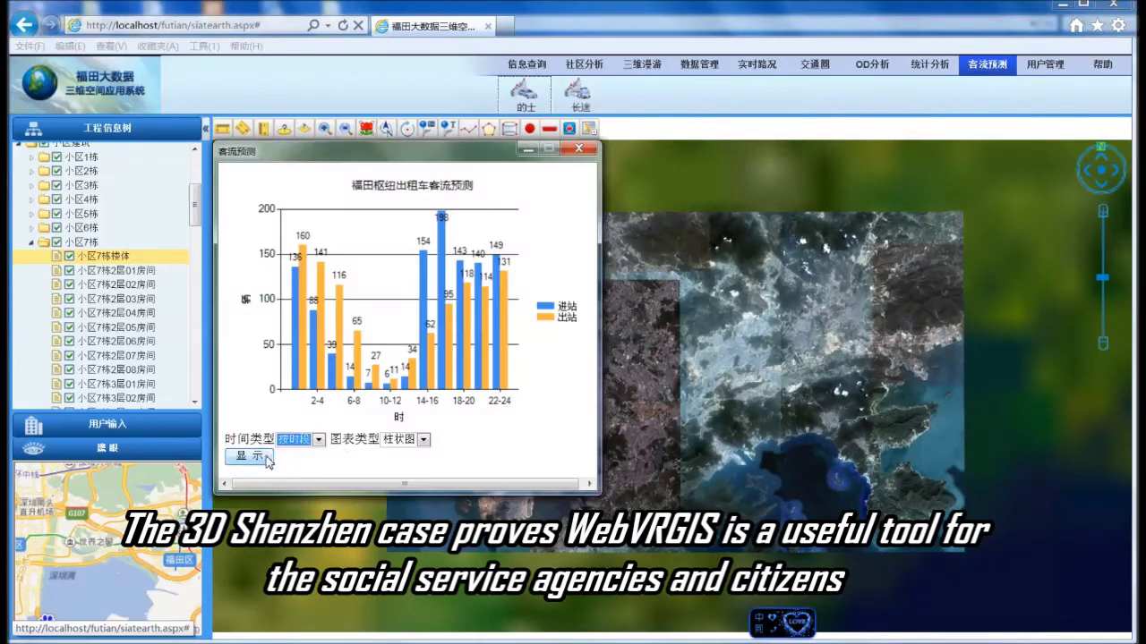
- Close the Futian hub taxi forecast chart and zoom out over Shenzhen
click(582, 151)
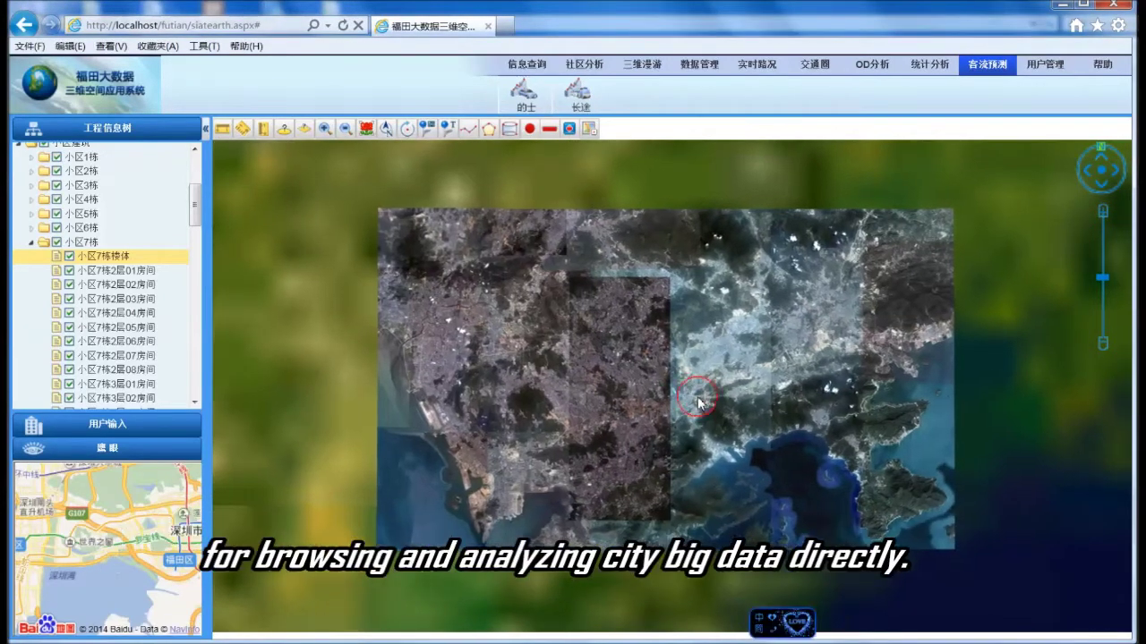
scroll(707, 413, down, 10)
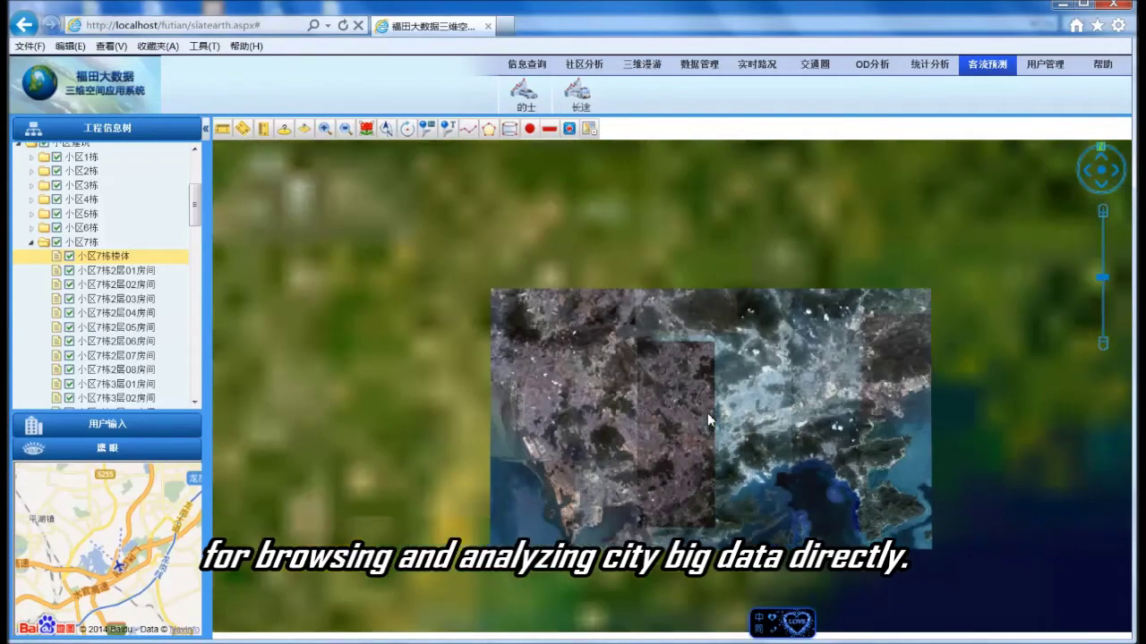